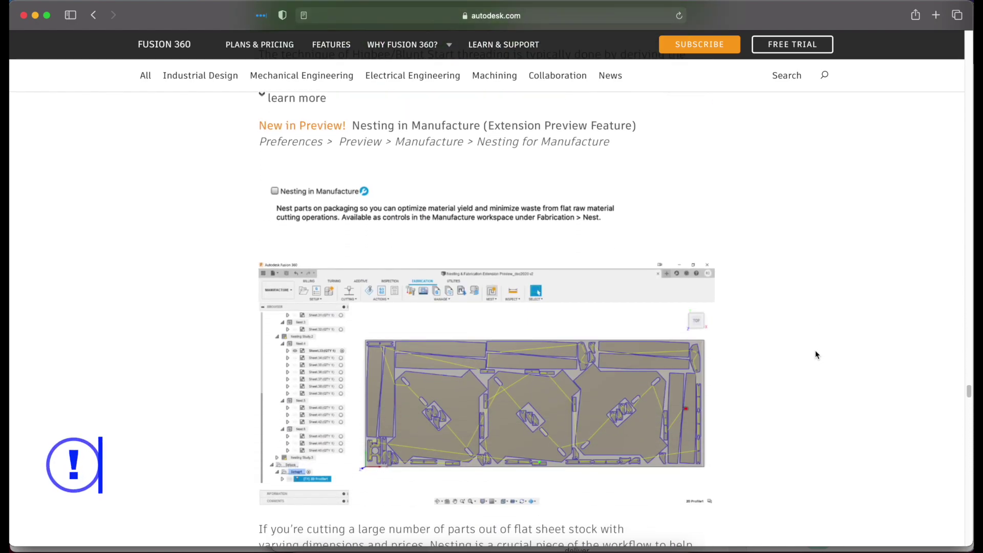
- Scroll the Fusion 360 update page to the Nesting in Manufacture preview section
scroll(487, 293, "up", 5, "ctrl")
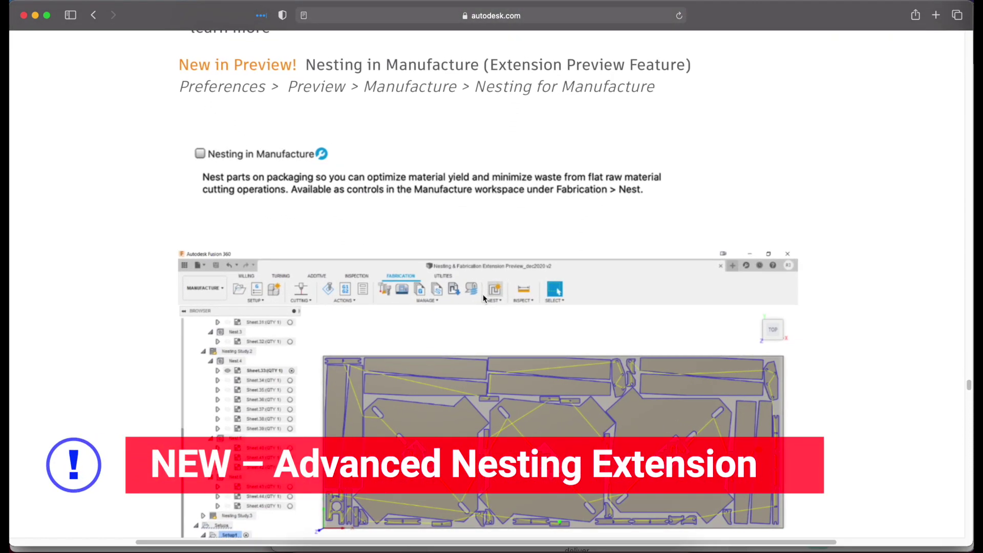
scroll(487, 293, "down", 5, "ctrl")
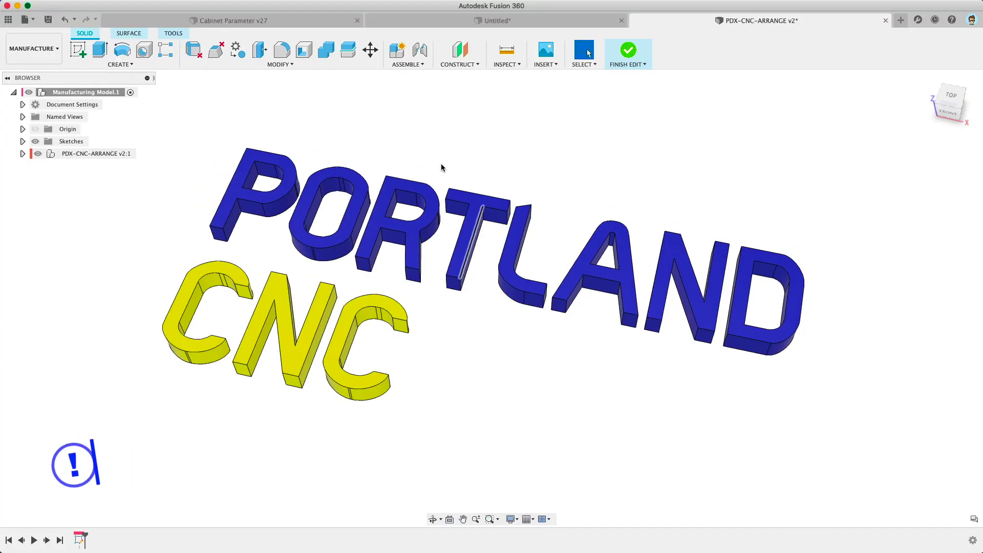
- Arrange the PORTLAND CNC letter components flat on the sheet using Modify > Arrange
left_click(278, 64)
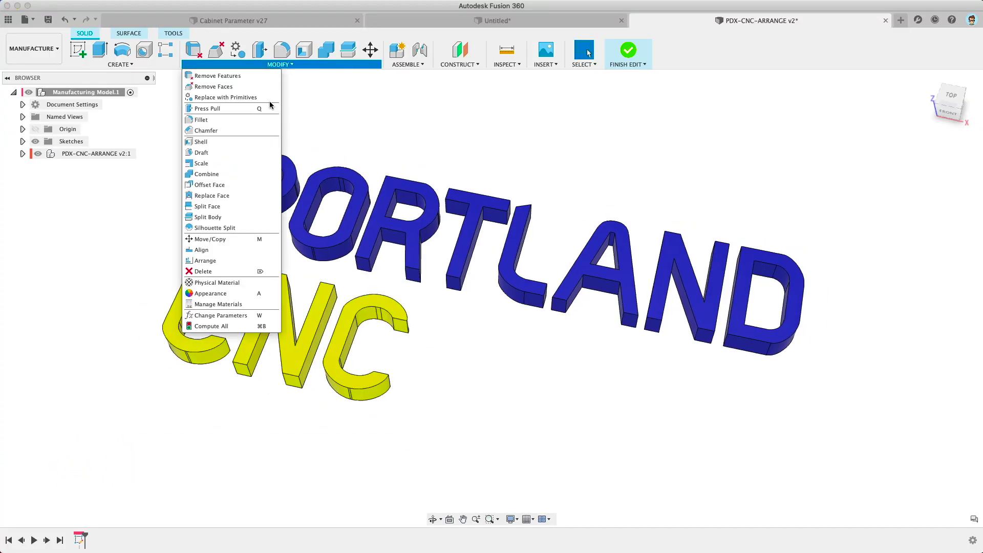
left_click(215, 261)
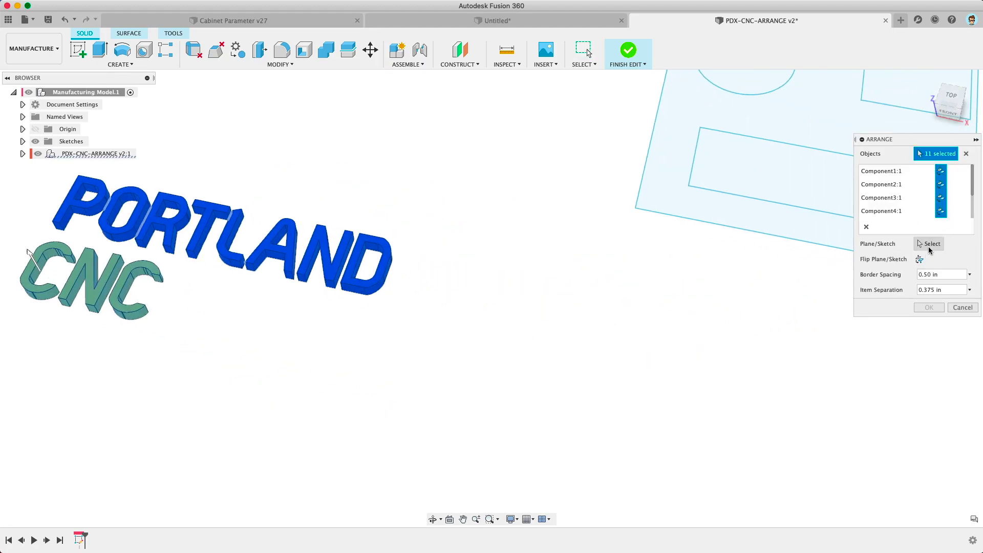
left_click(930, 245)
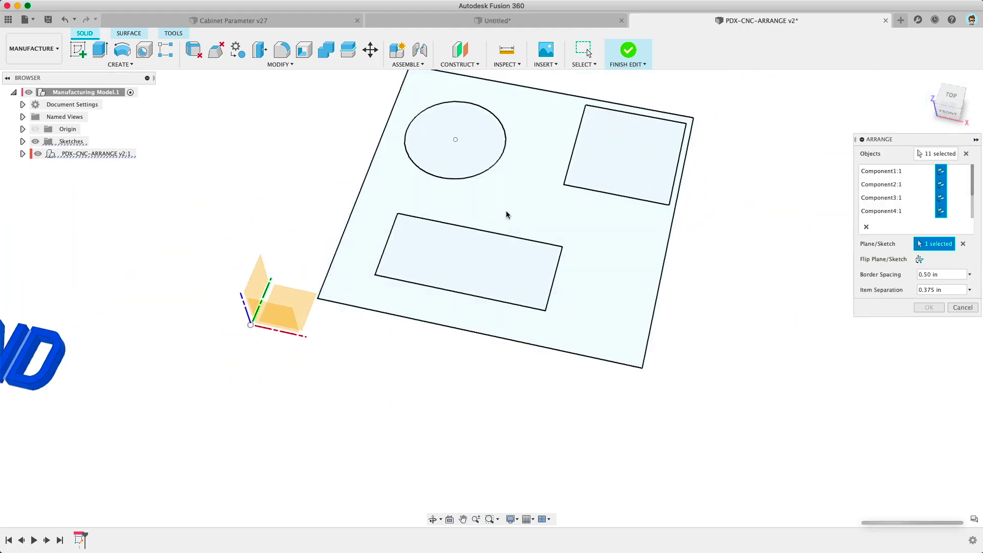
left_click(509, 213)
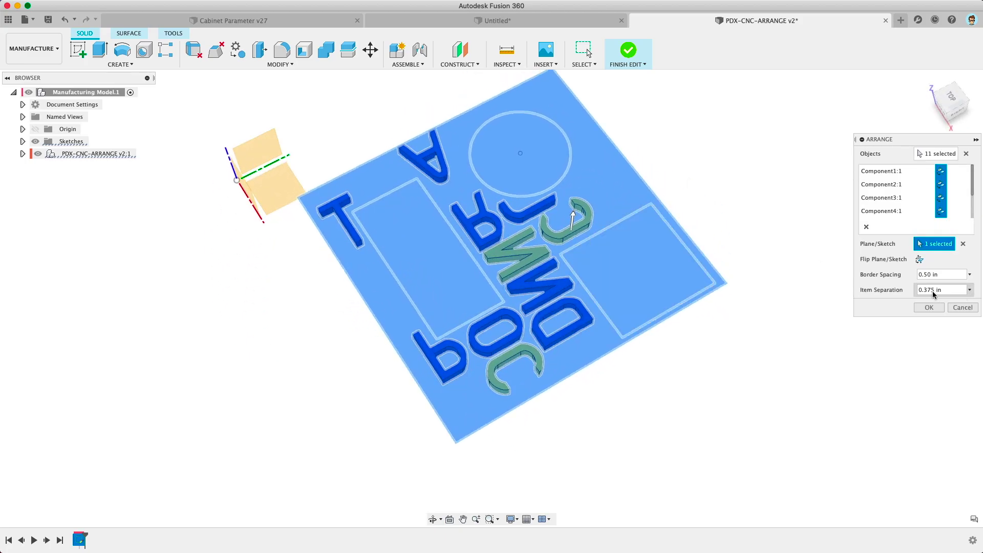
left_click(929, 307)
middle_click_drag(713, 377, 470, 293, "shift")
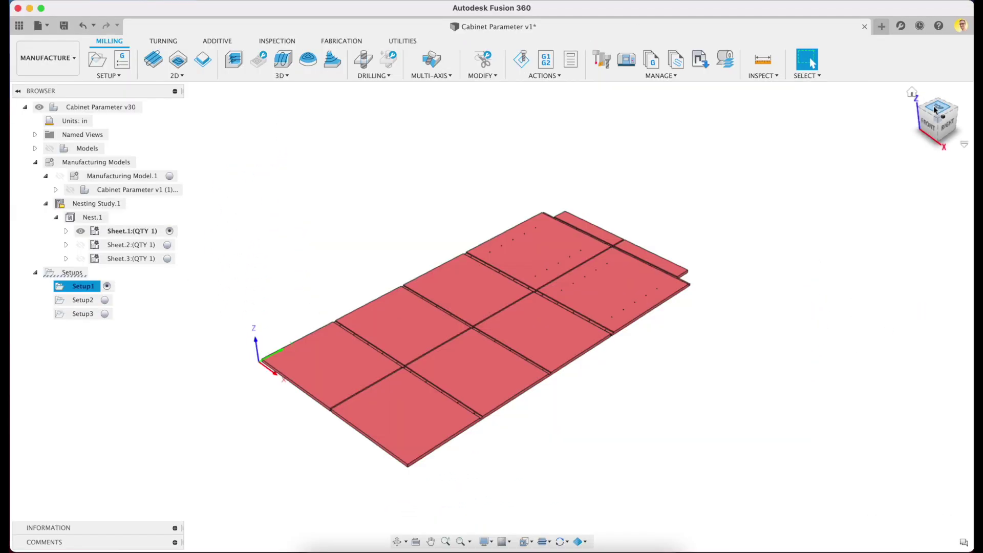
left_click(937, 119)
middle_click_drag(803, 244, 486, 306, "shift")
- Activate Setup2 and Setup3 to review the cabinet's second and third nested sheets
scroll(609, 309, "up", 5)
scroll(471, 311, "up", 2)
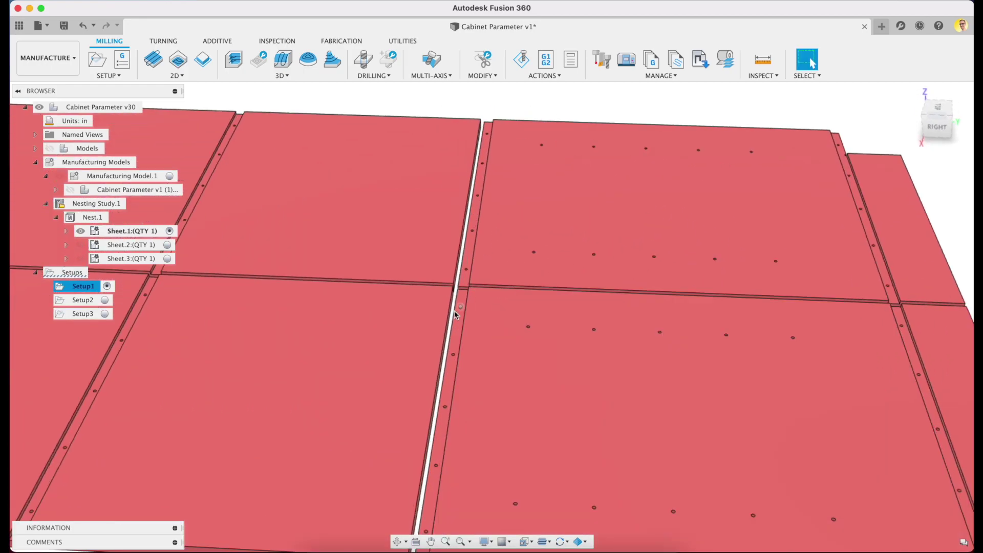
scroll(439, 312, "down", 5)
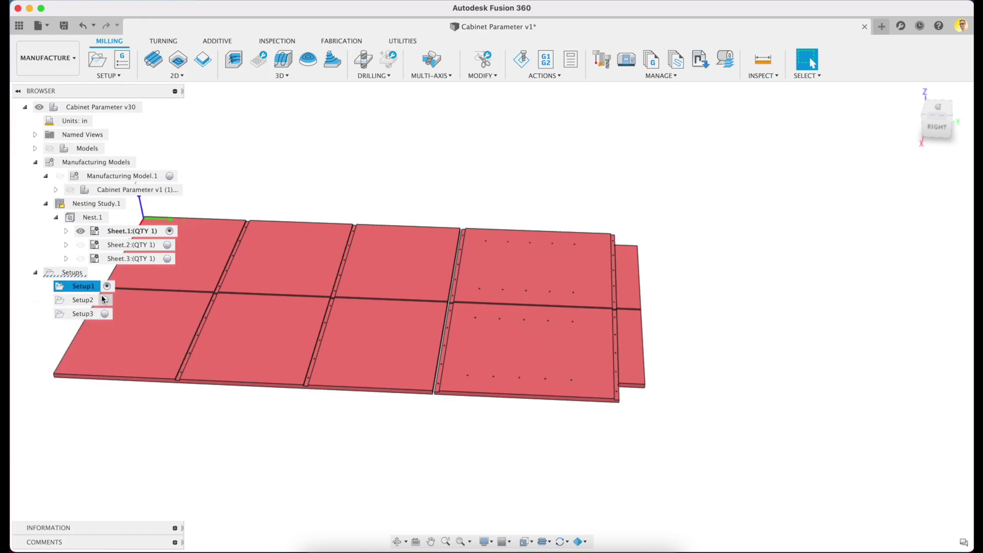
left_click(83, 300)
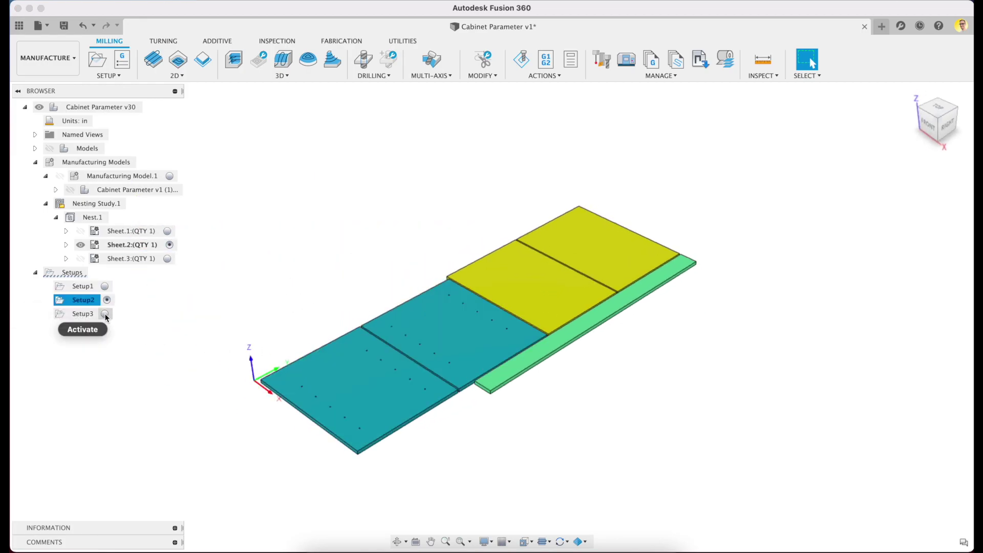
left_click(104, 313)
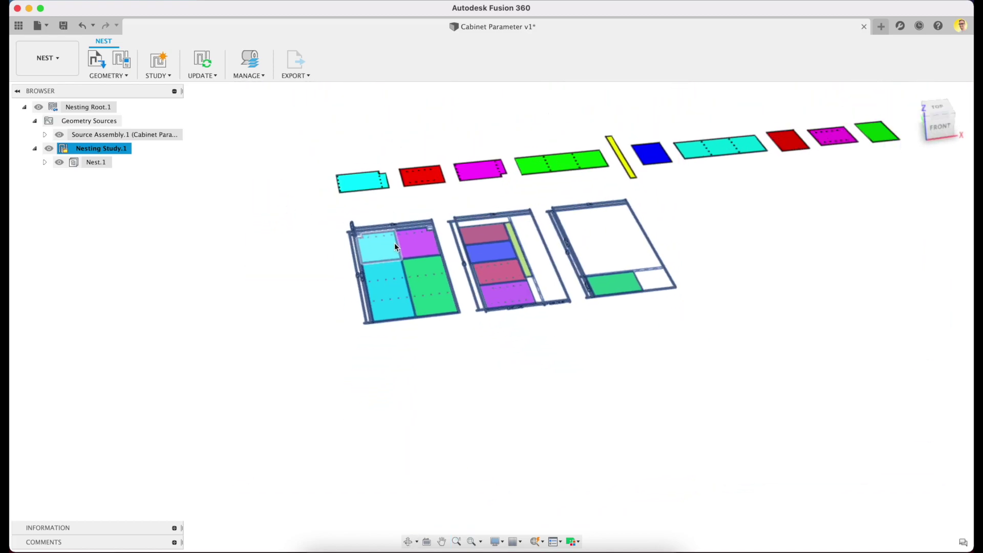
scroll(313, 279, "up", 10)
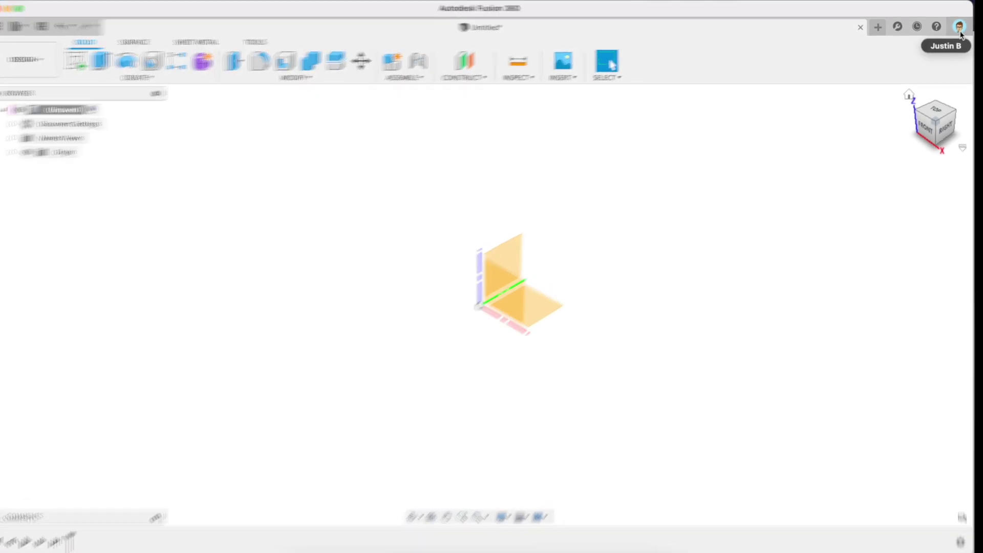
- Turn on the 'Nesting in Manufacture' preview feature in Preferences and apply it
left_click(959, 27)
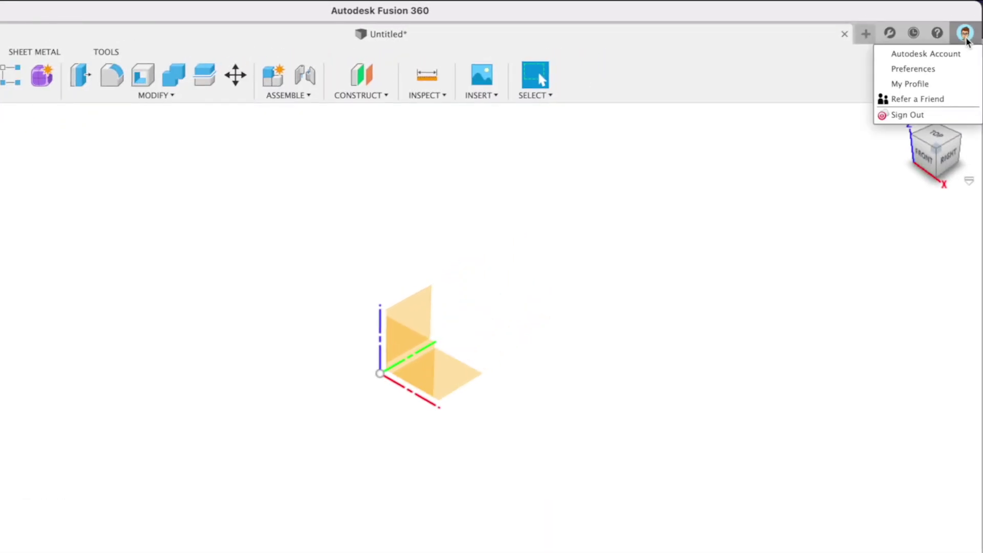
left_click(932, 72)
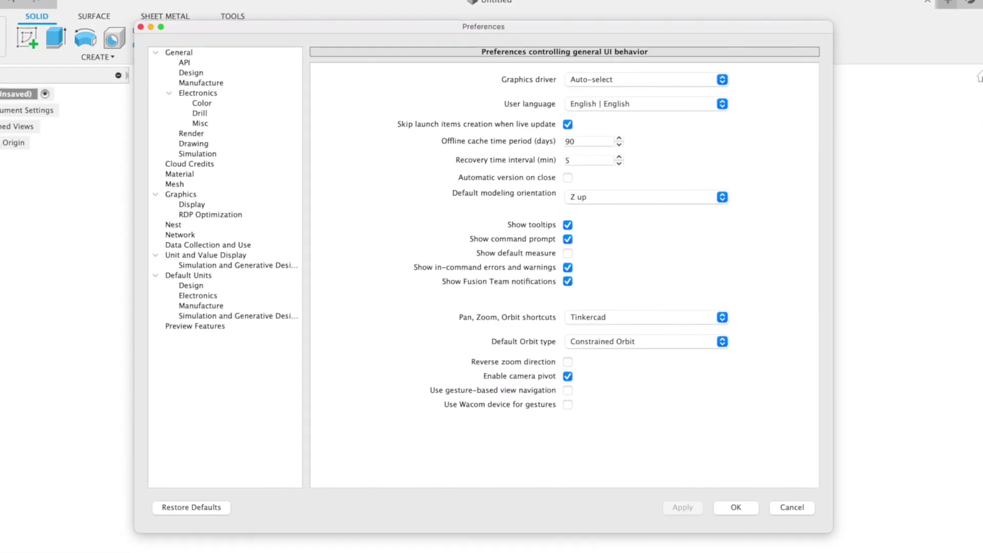
left_click(225, 327)
left_click(611, 148)
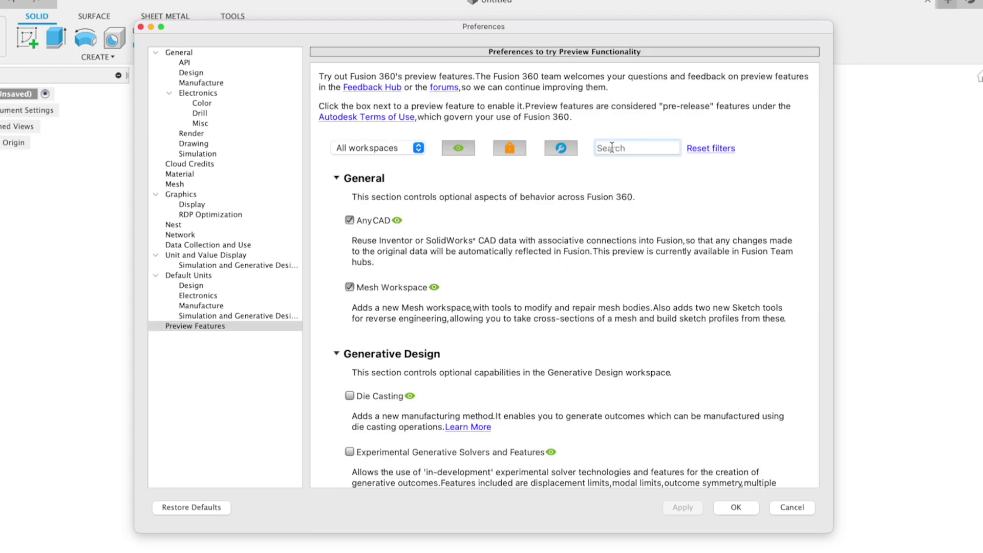
type("nesting")
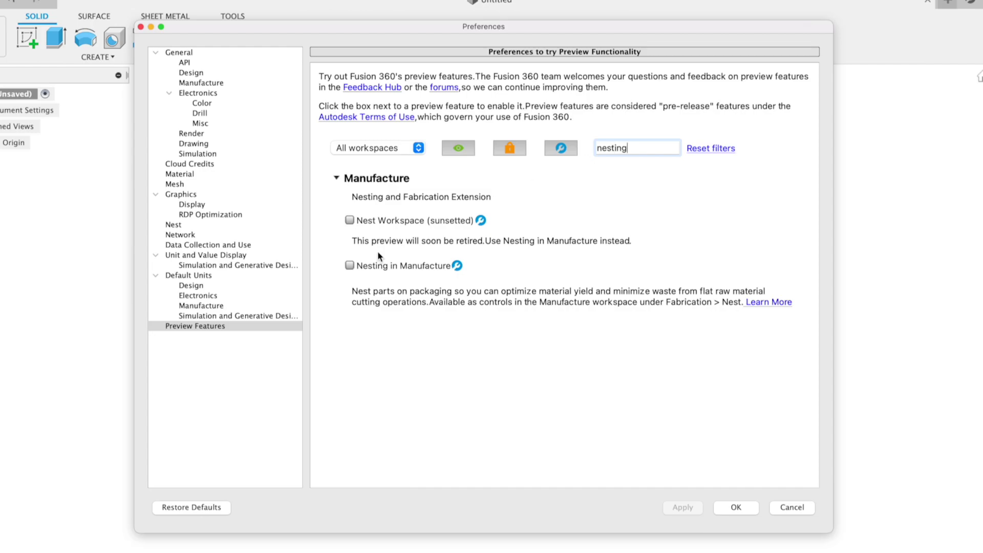
left_click(349, 267)
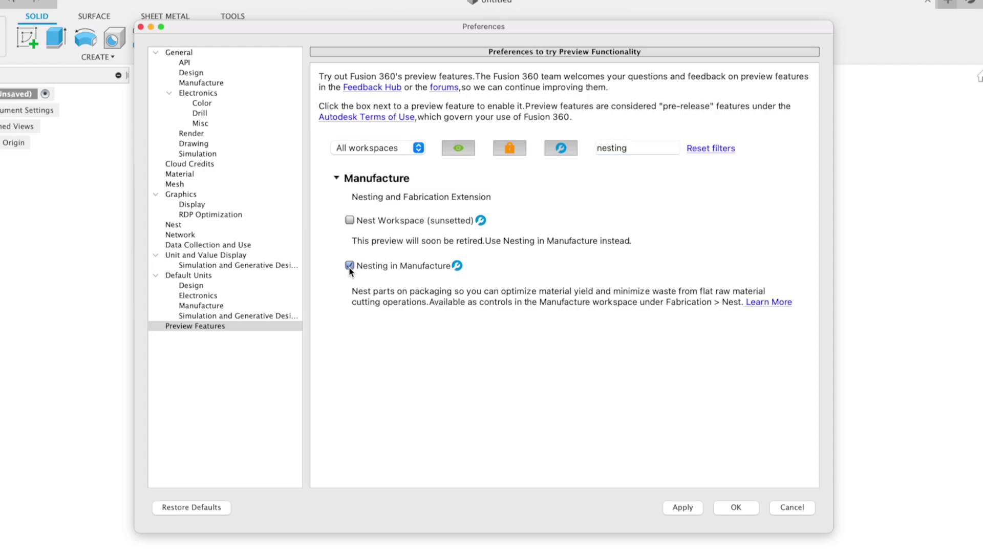
left_click(685, 509)
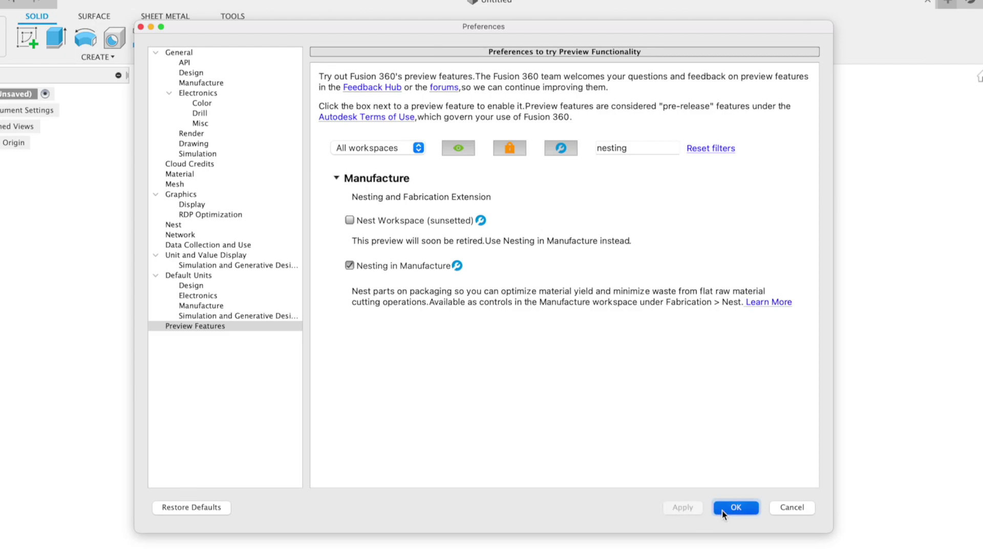
left_click(735, 507)
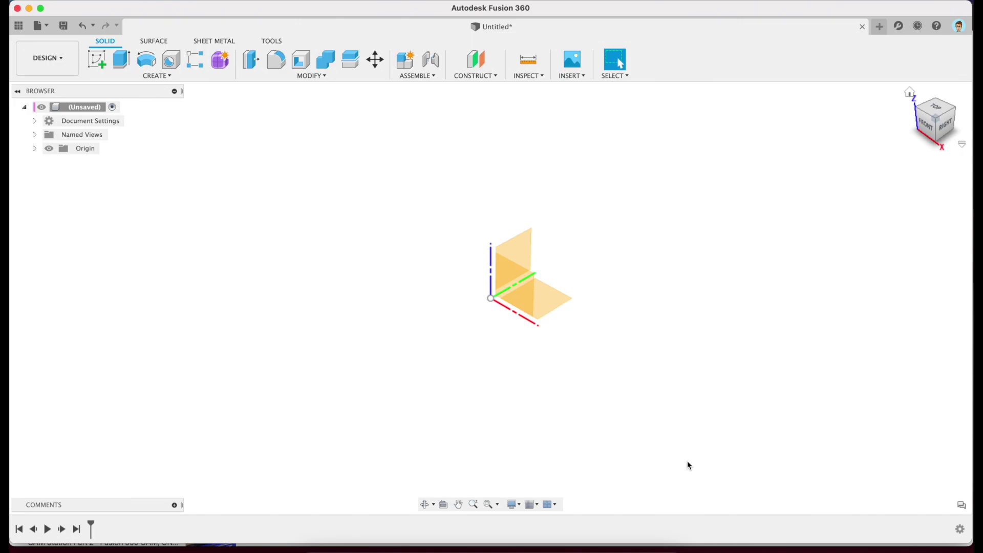
- Switch to the Manufacture workspace and check the Fabrication tab's Nest and Manage tools
left_click(72, 59)
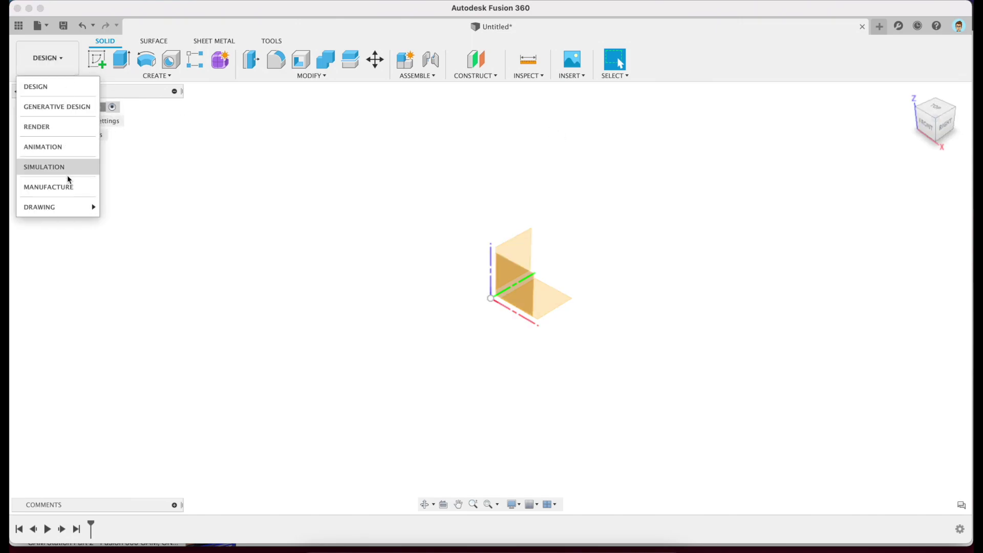
left_click(76, 193)
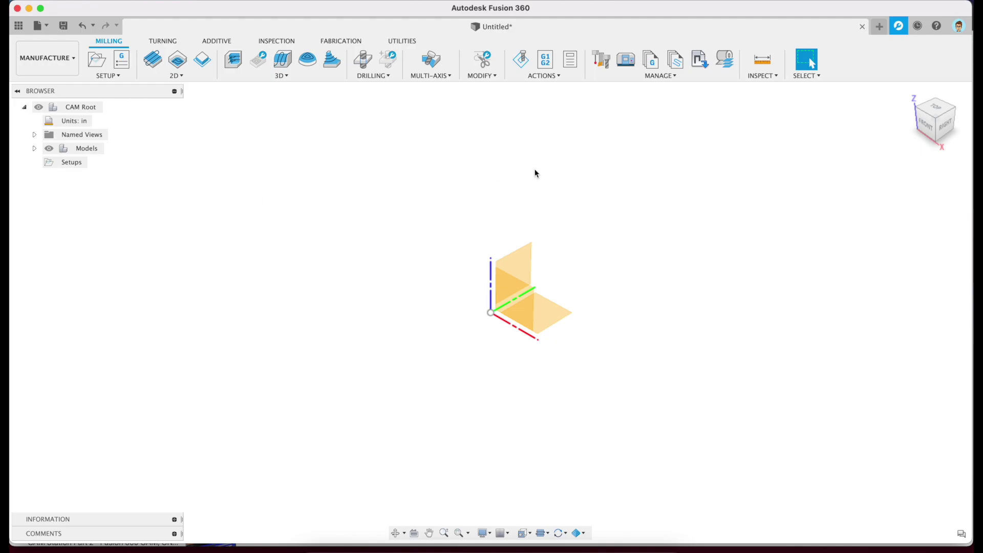
left_click(352, 42)
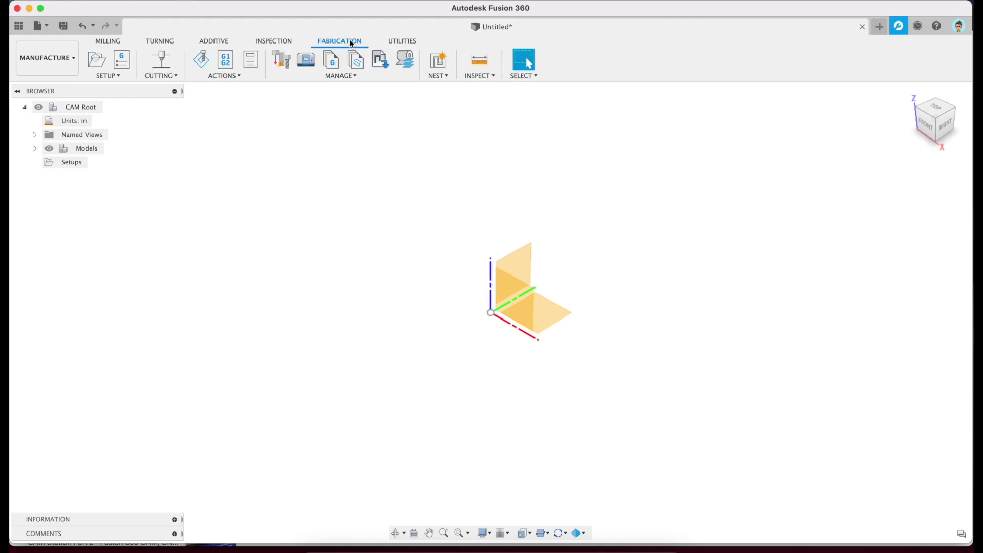
left_click(438, 75)
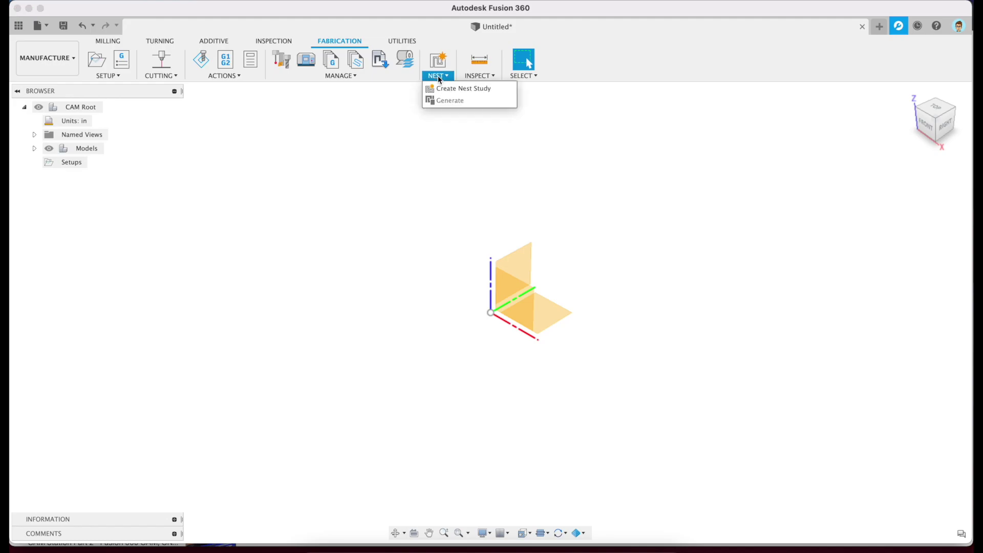
left_click(437, 75)
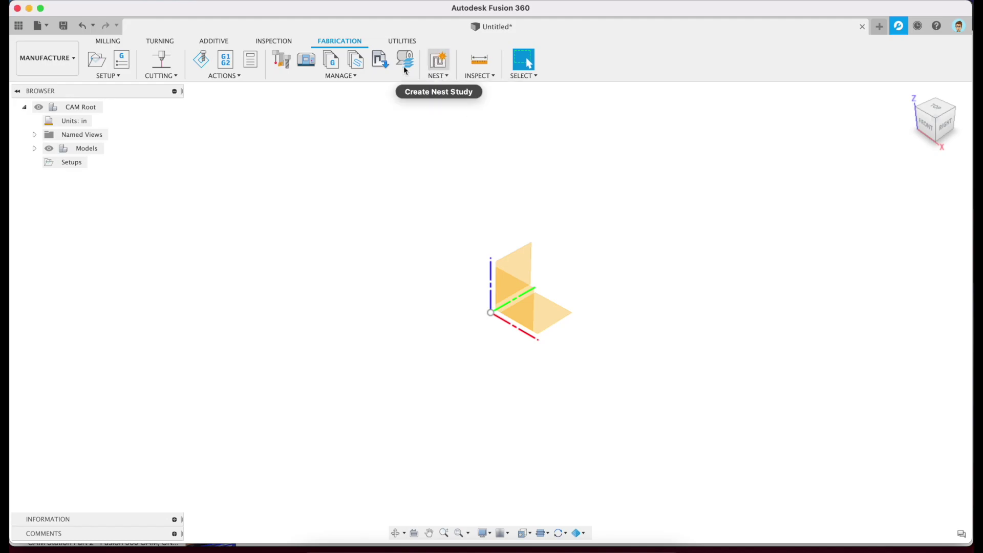
left_click(364, 76)
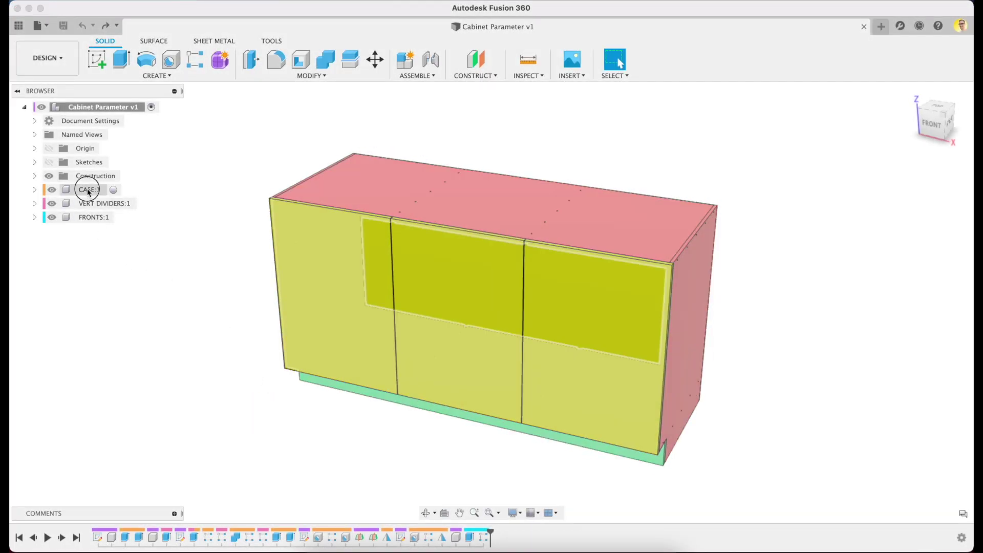
- Expand CASE:1 in the Browser to list the bodies it contains
left_click(89, 190)
left_click(90, 203)
left_click(90, 217)
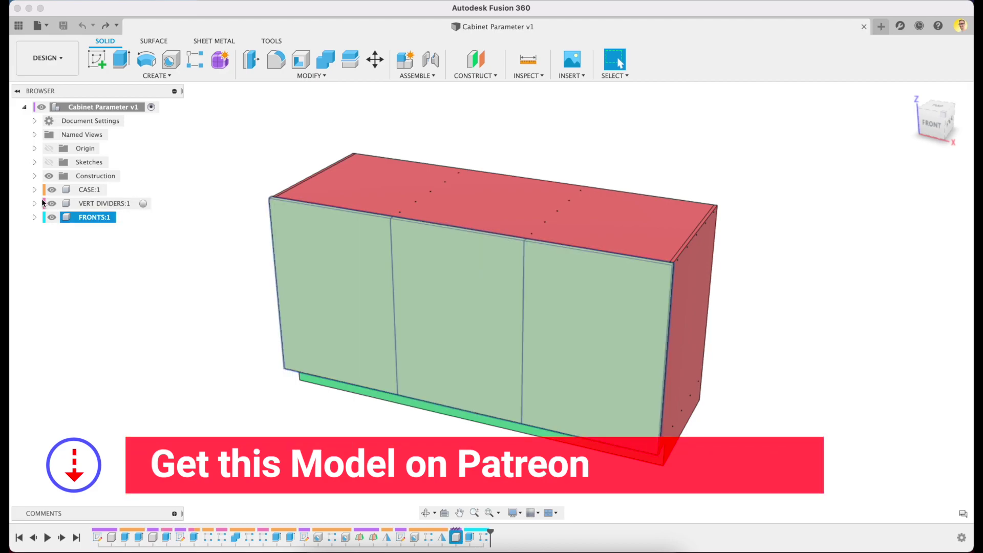
left_click(34, 190)
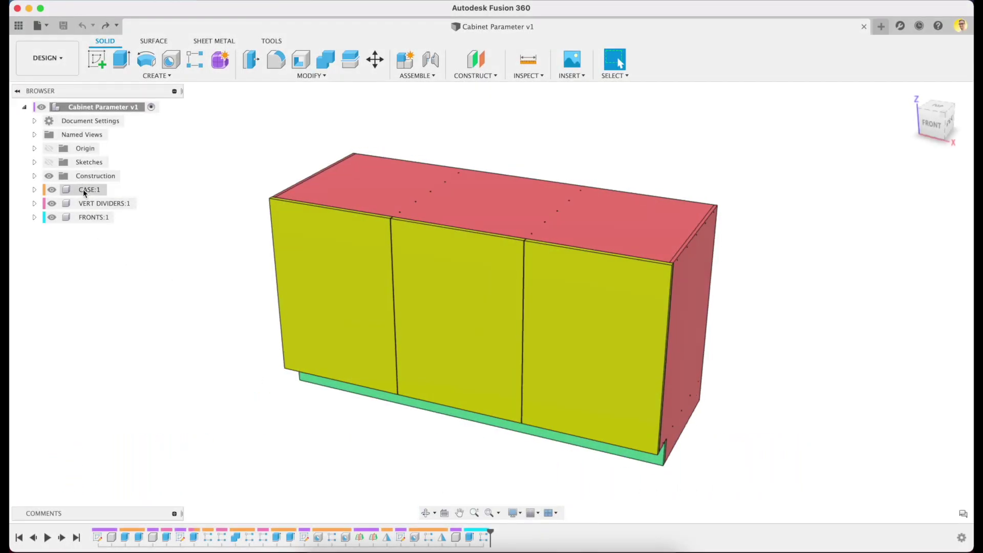
left_click(85, 190)
left_click(90, 203)
left_click(94, 217)
left_click(34, 189)
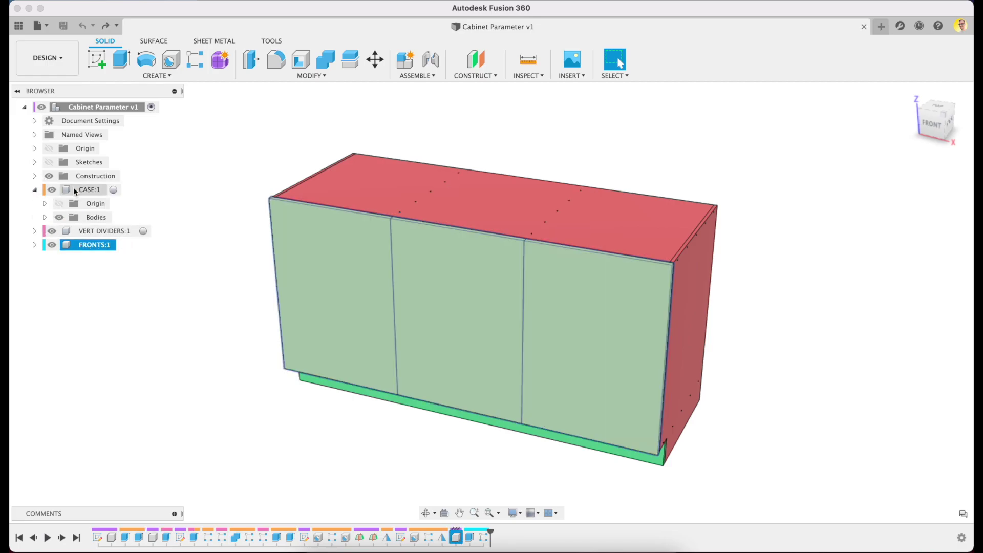
left_click(44, 217)
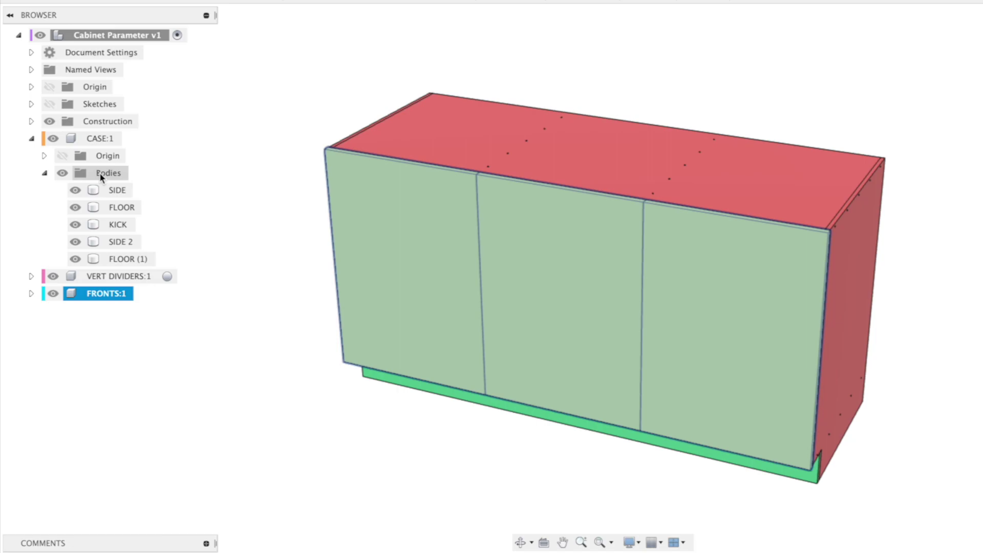
- Turn the five case bodies, SIDE through KICK, into components and move them to the root
left_click(121, 191)
left_click(128, 260, "shift")
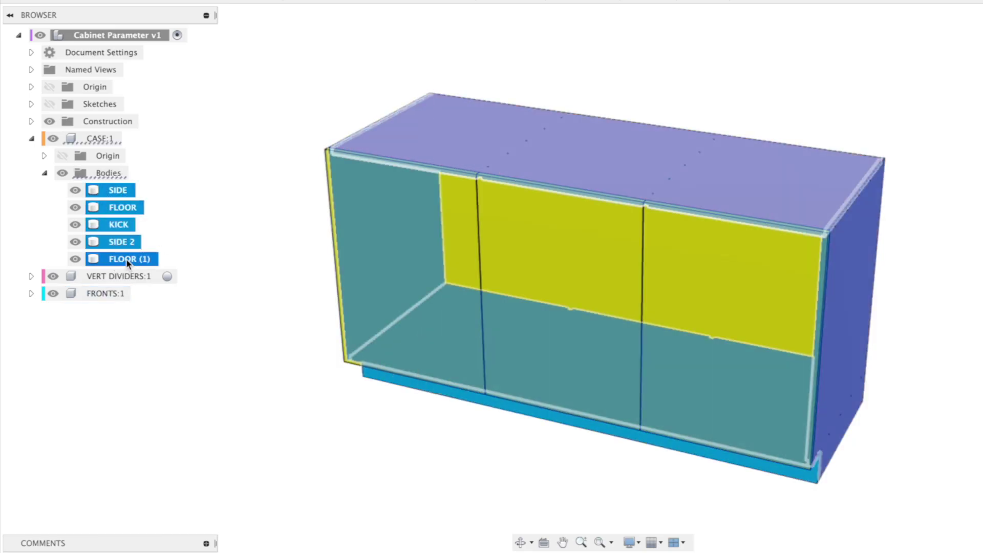
right_click(122, 243)
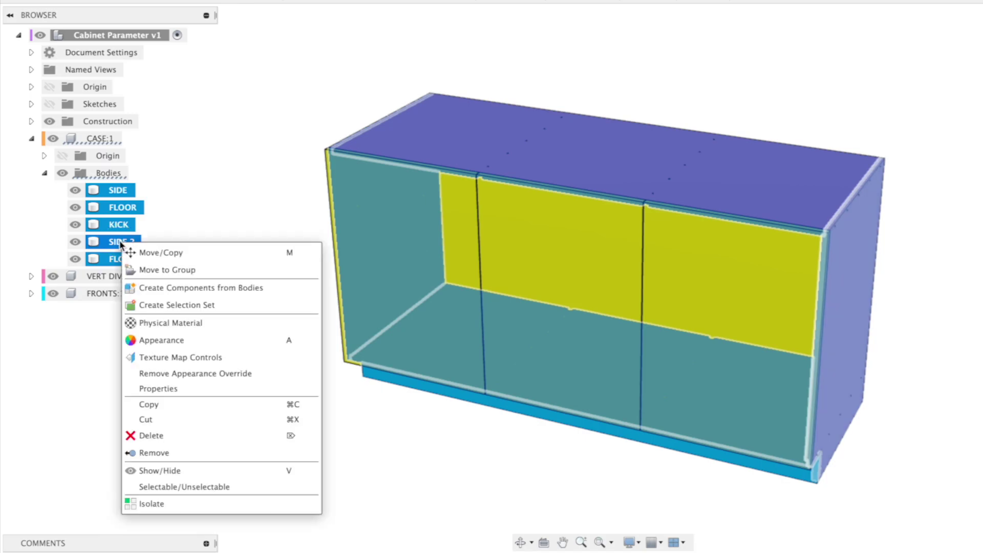
left_click(256, 288)
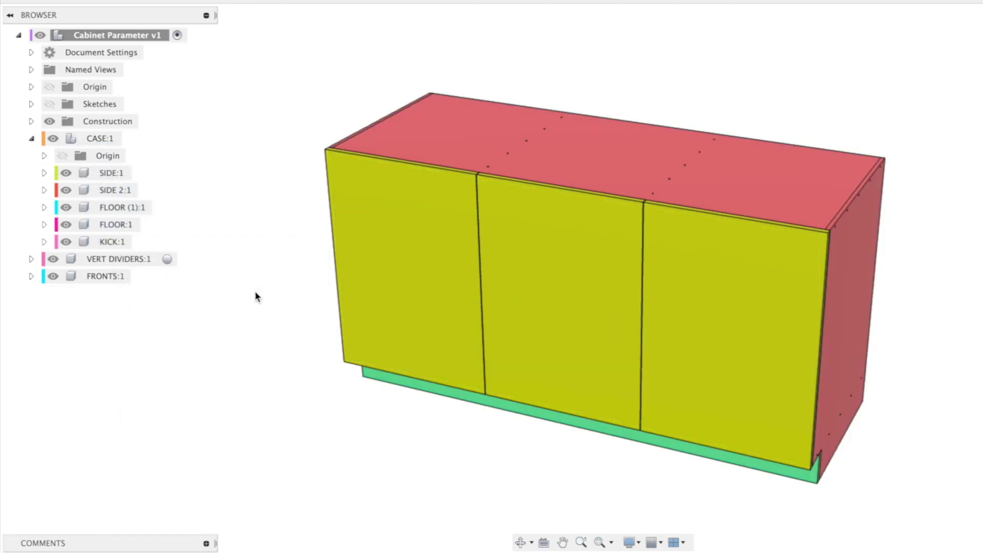
left_click(111, 173)
left_click(113, 242, "shift")
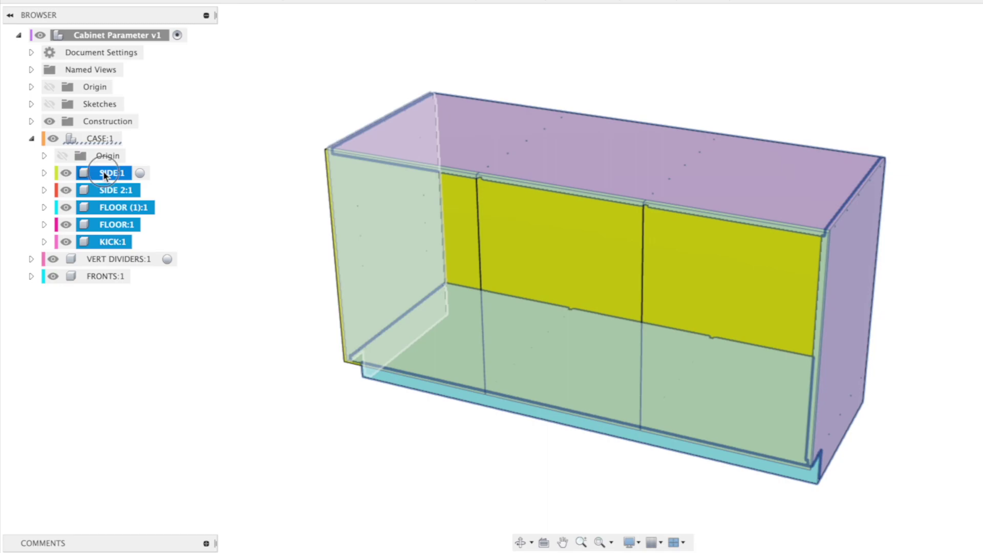
left_click_drag(109, 173, 103, 34)
- Move the two divider components, Component24:1 and Component25:1, to the top level
left_click(31, 172)
left_click(44, 204)
left_click(110, 222)
left_click(110, 239, "shift")
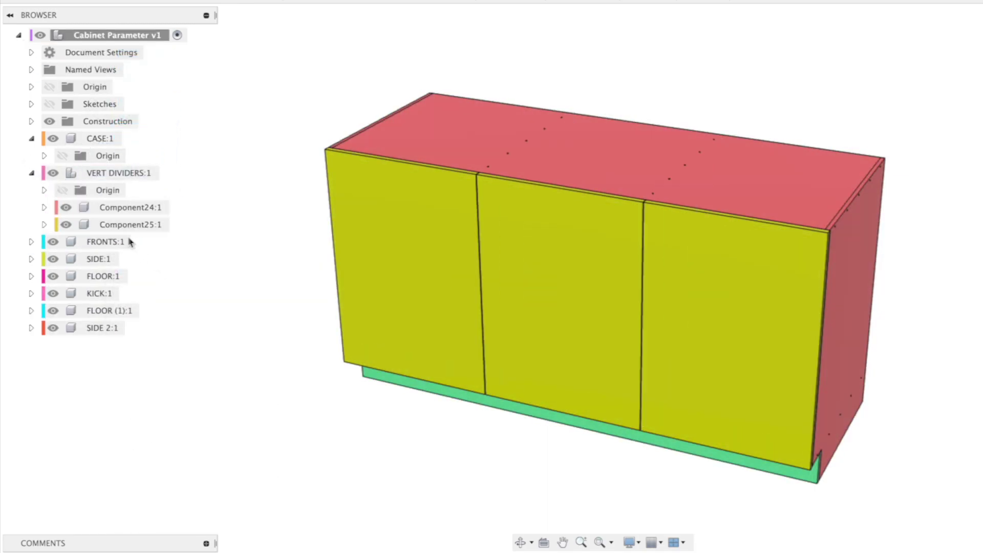
left_click(130, 207)
left_click(130, 224, "shift")
left_click_drag(131, 225, 103, 34)
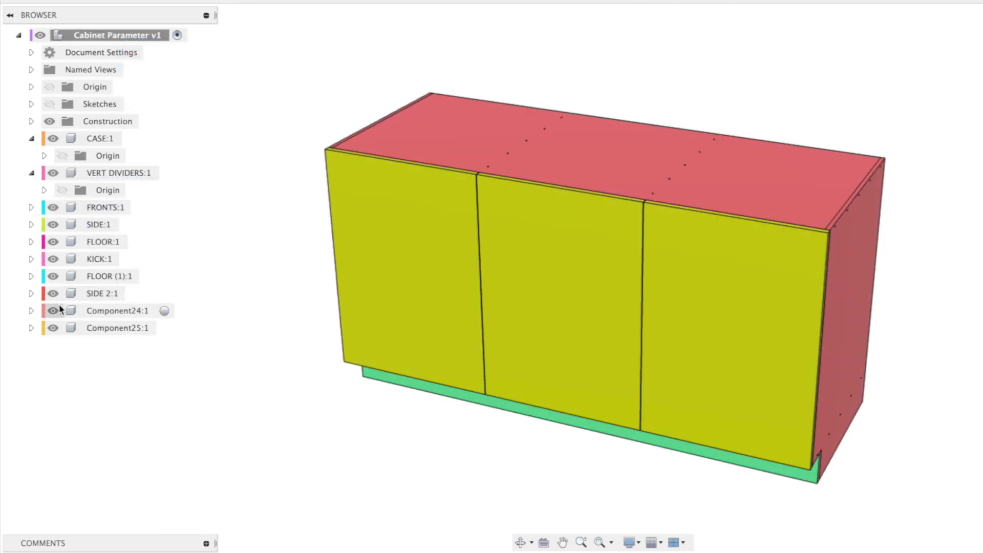
- Convert the front door bodies into components and move them to the top level
left_click(31, 207)
left_click(44, 241)
left_click(110, 259)
left_click(111, 293, "shift")
right_click(110, 293)
left_click(169, 336)
left_click(130, 276, "shift")
left_click_drag(130, 276, 103, 34)
middle_click_drag(276, 185, 288, 223, "shift")
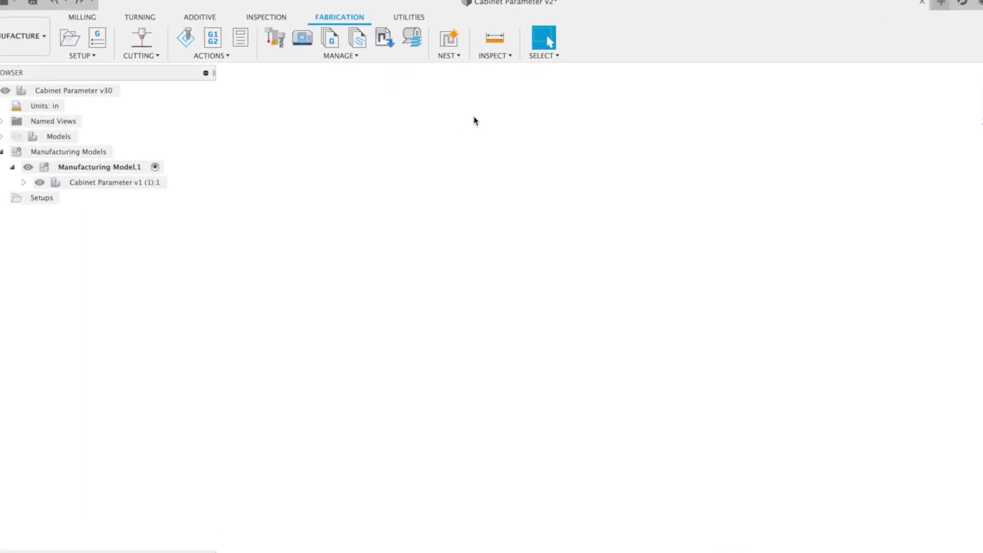
- Open the Process Material Library and show the Plywood,Finish - 0.72in material properties
left_click(408, 46)
left_click_drag(408, 46, 441, 81)
left_click(345, 128)
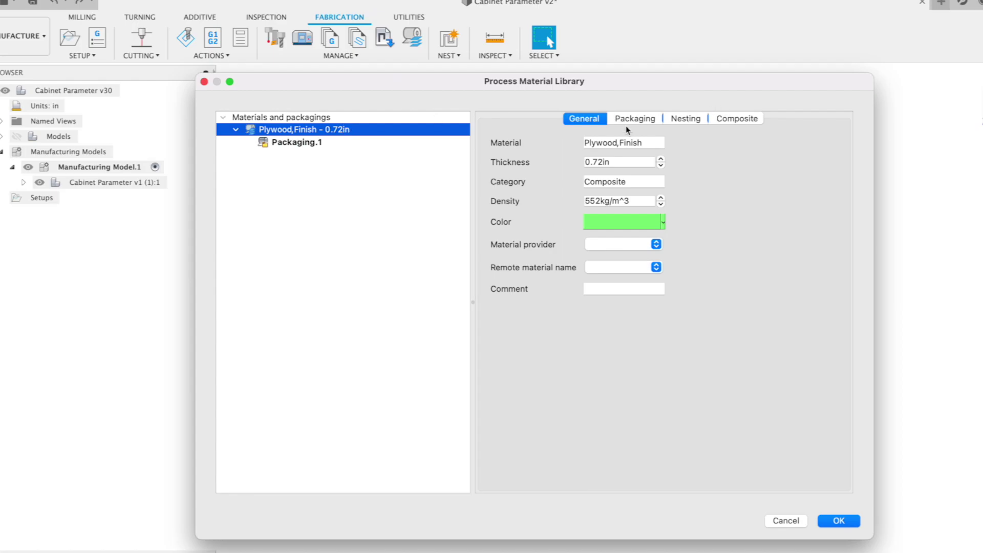
left_click(643, 122)
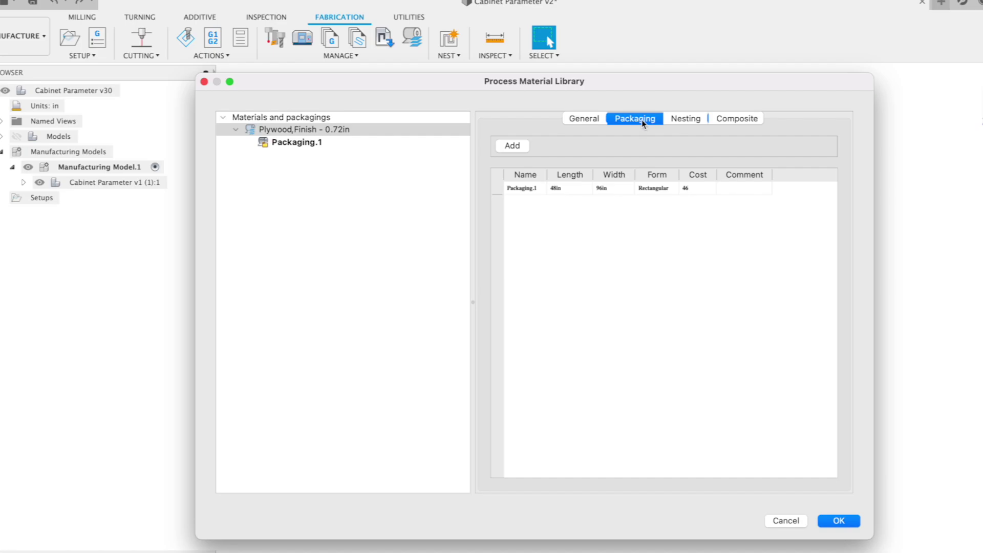
left_click(698, 119)
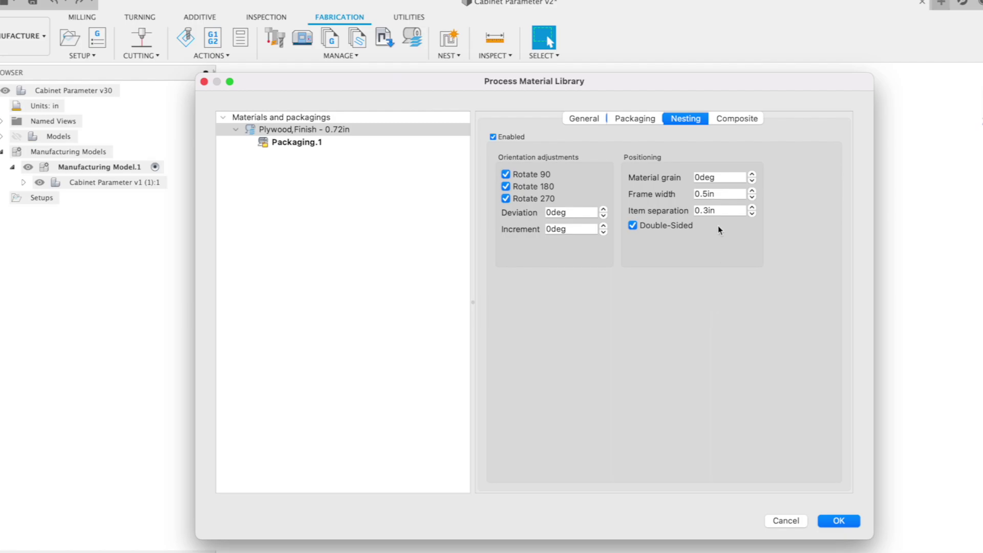
double_click(717, 177)
left_click(722, 193)
left_click(721, 211)
left_click(737, 118)
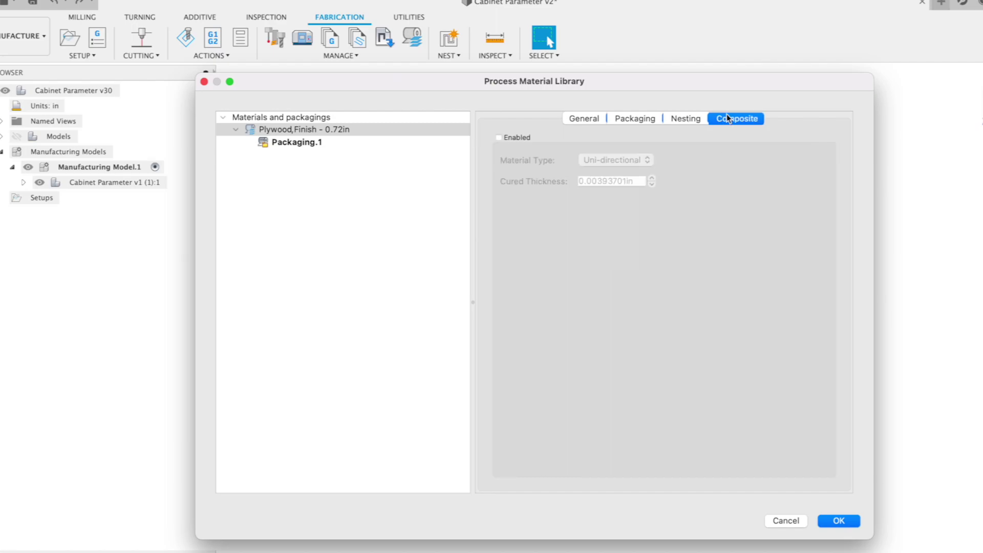
- Duplicate Packaging.1, name the copy 48x48 and set its Width to 48
left_click(585, 119)
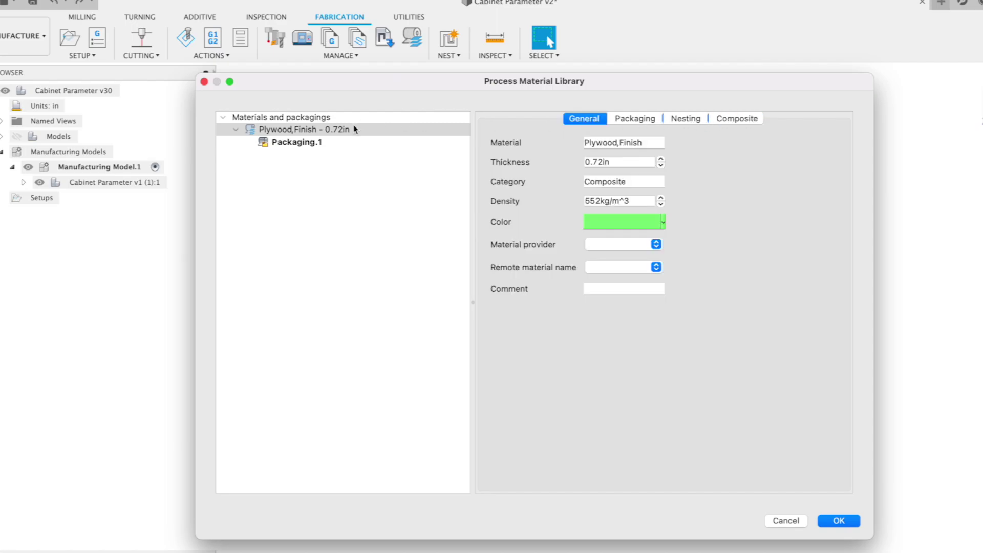
left_click(342, 144)
right_click(342, 145)
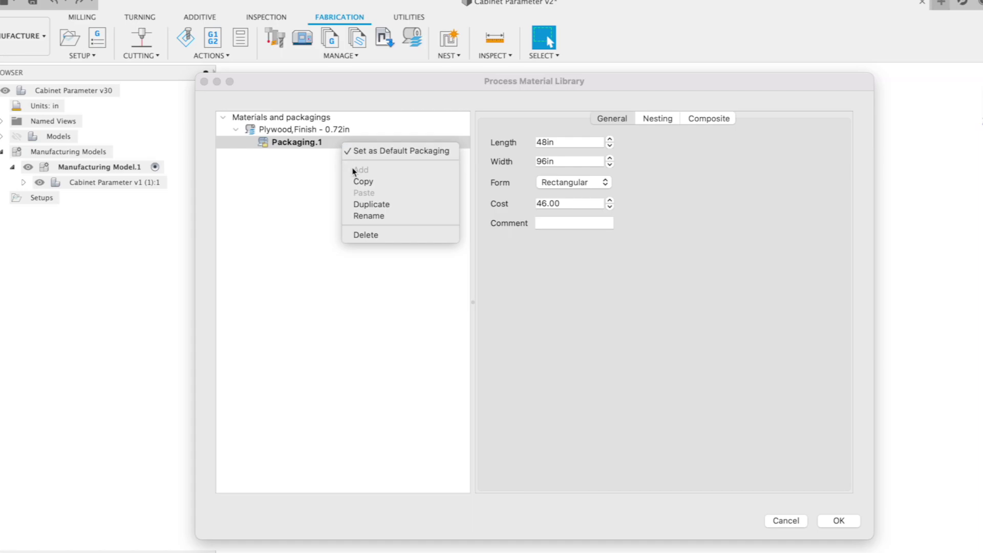
left_click(365, 205)
left_click(317, 155)
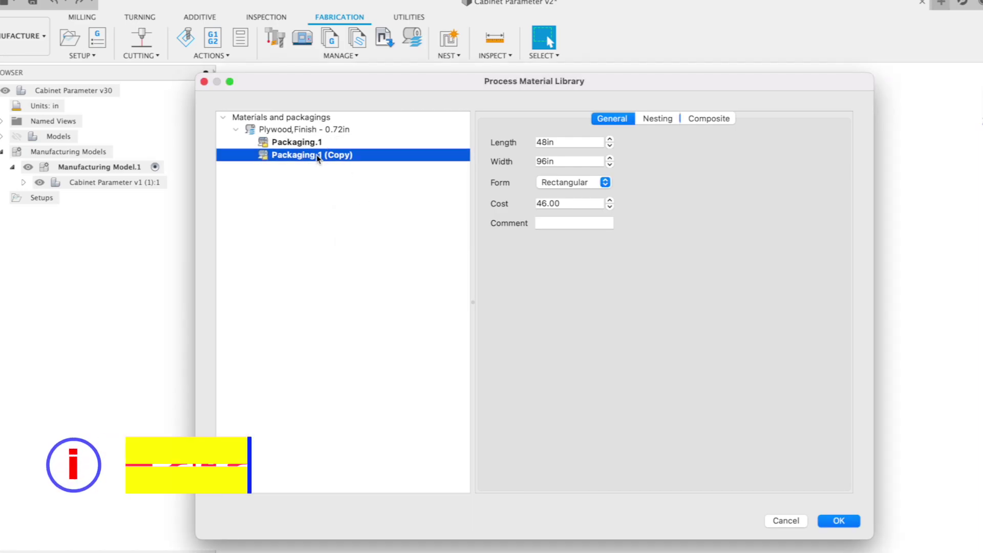
right_click(333, 157)
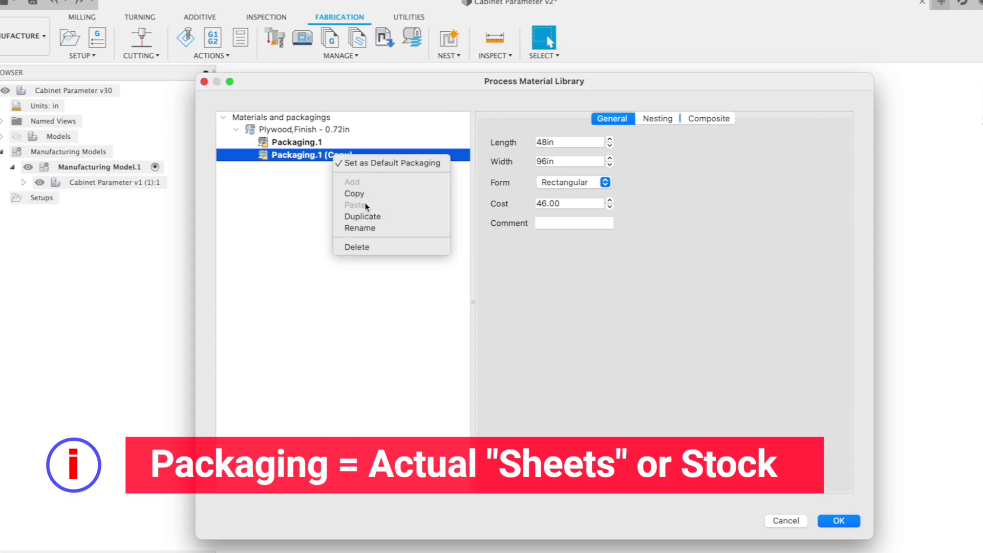
left_click(363, 228)
type("48x4")
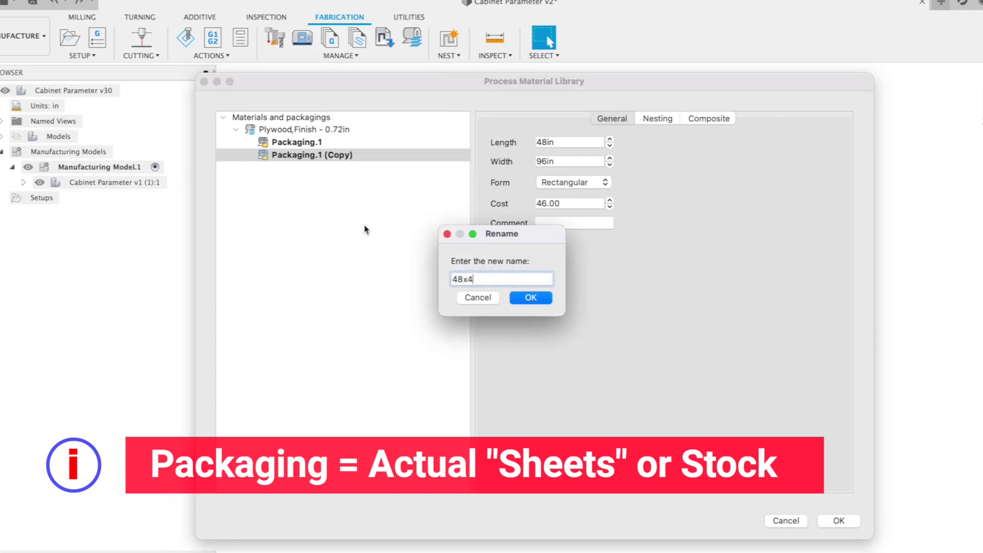
type("8")
key("Return")
left_click_drag(557, 161, 536, 161)
type("48")
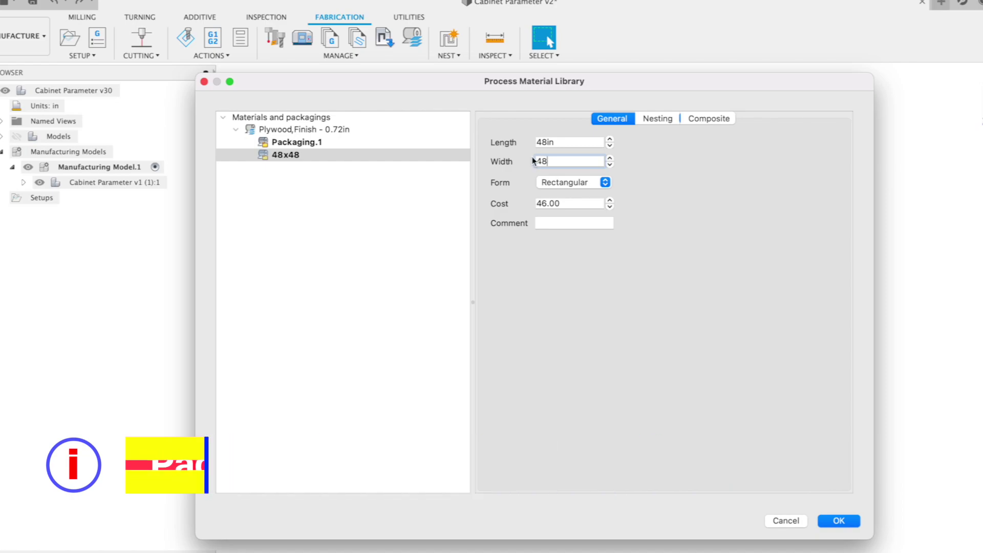
- Rename the original Packaging.1 sheet size to 48x96
left_click(289, 146)
right_click(289, 150)
left_click(324, 219)
type("48x96")
key("Return")
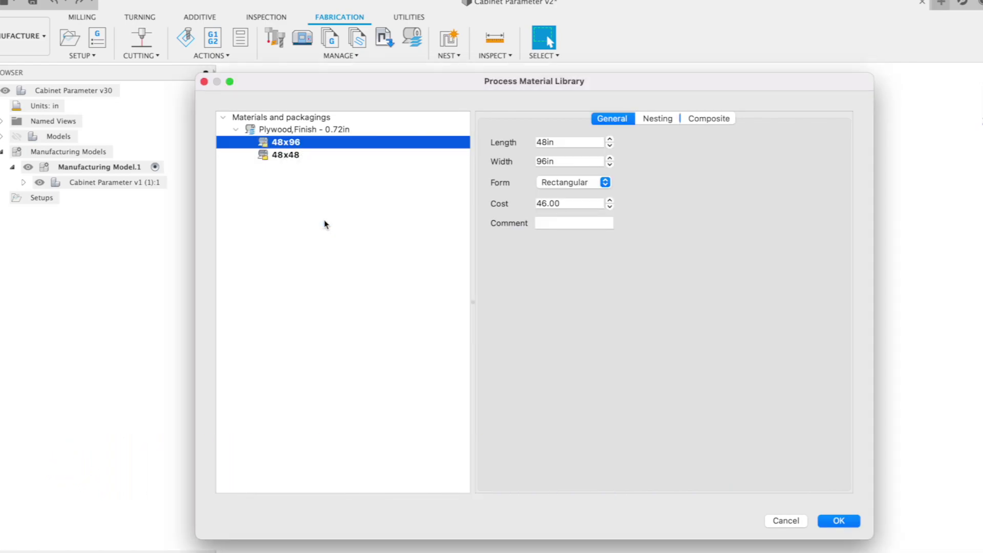
left_click(820, 520)
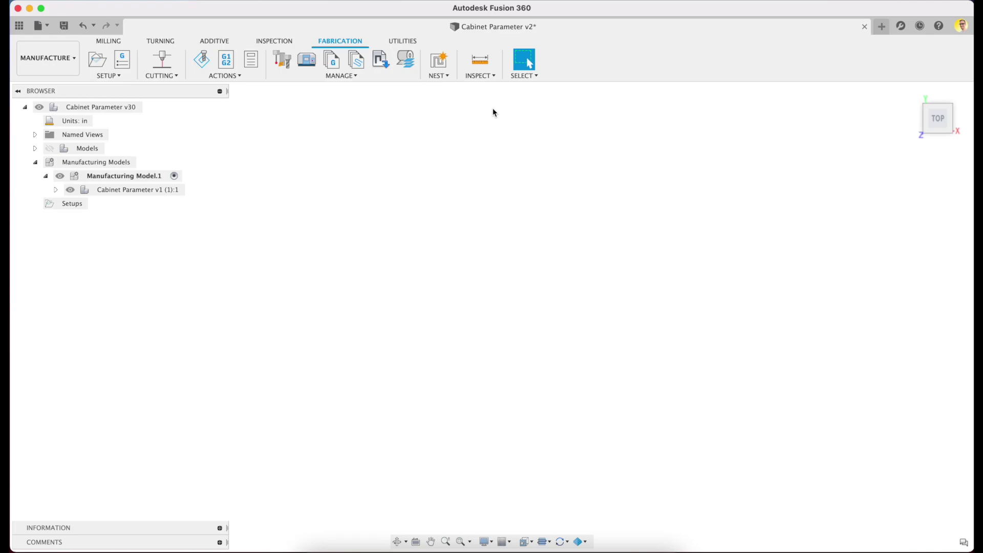
- Start a new nest study with a single-value job quantity, keeping all shapes including FLOOR
left_click(441, 65)
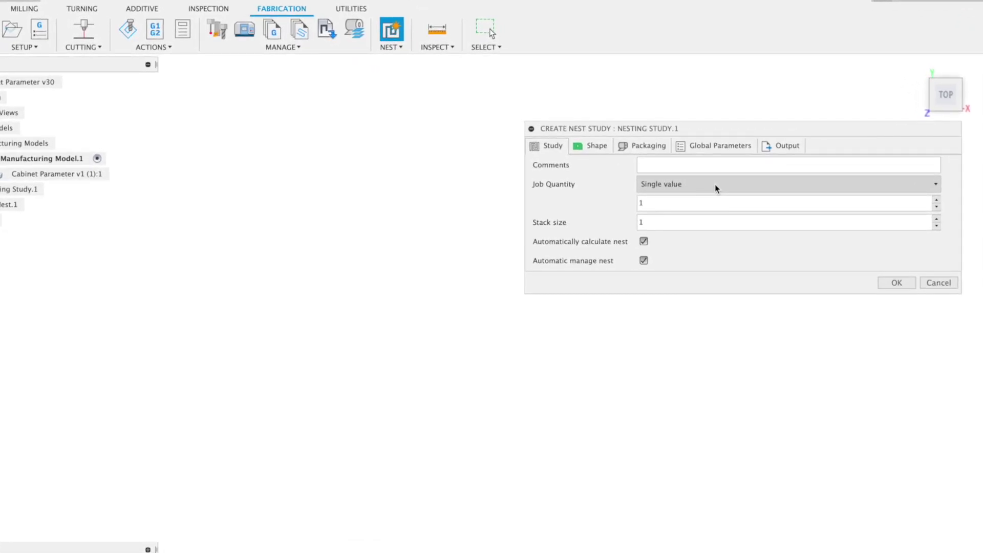
left_click(716, 188)
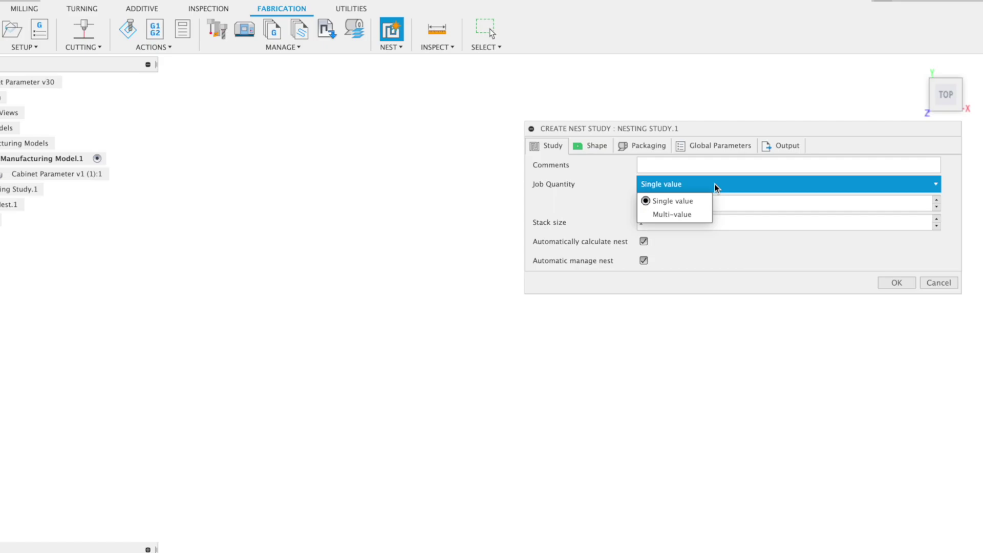
left_click(696, 201)
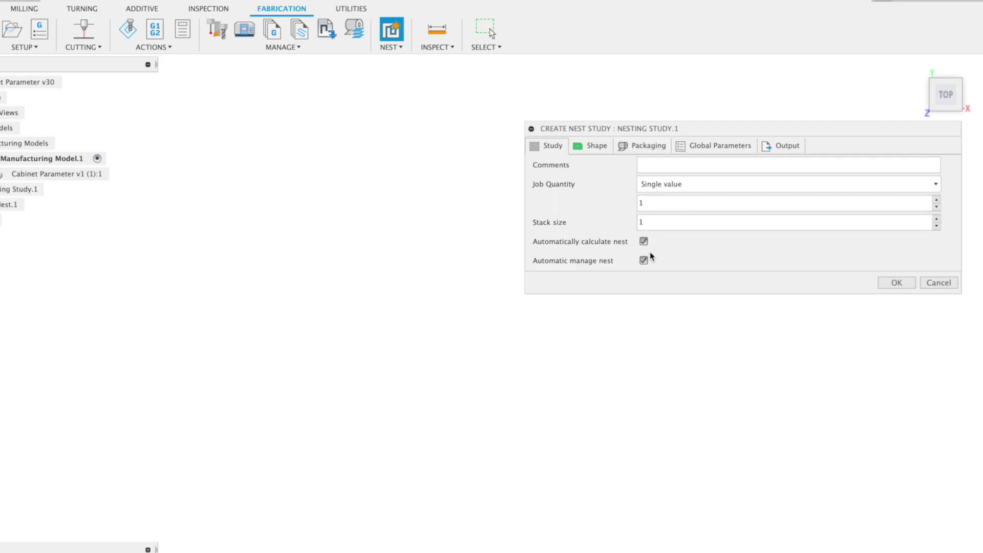
left_click(594, 146)
scroll(797, 220, "down", 1)
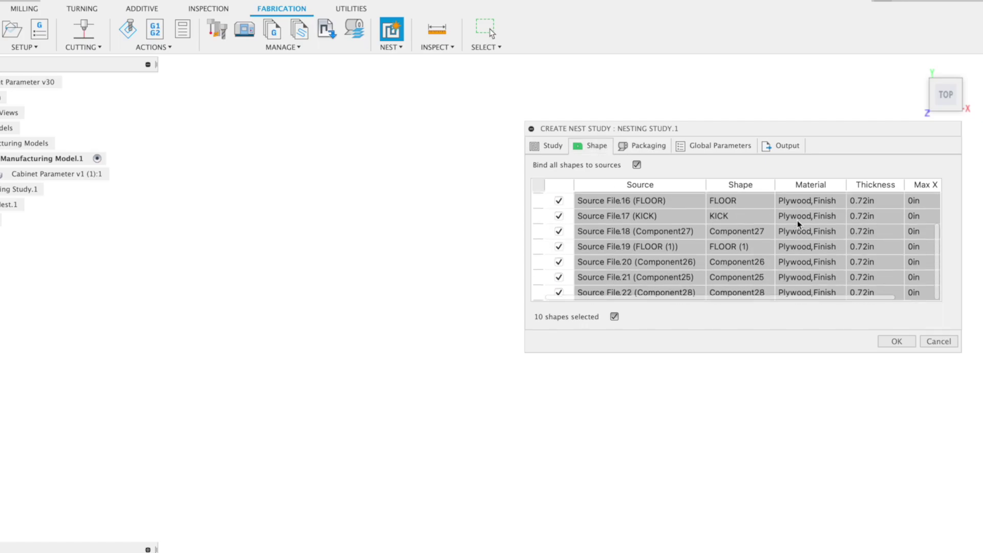
scroll(797, 219, "up", 1)
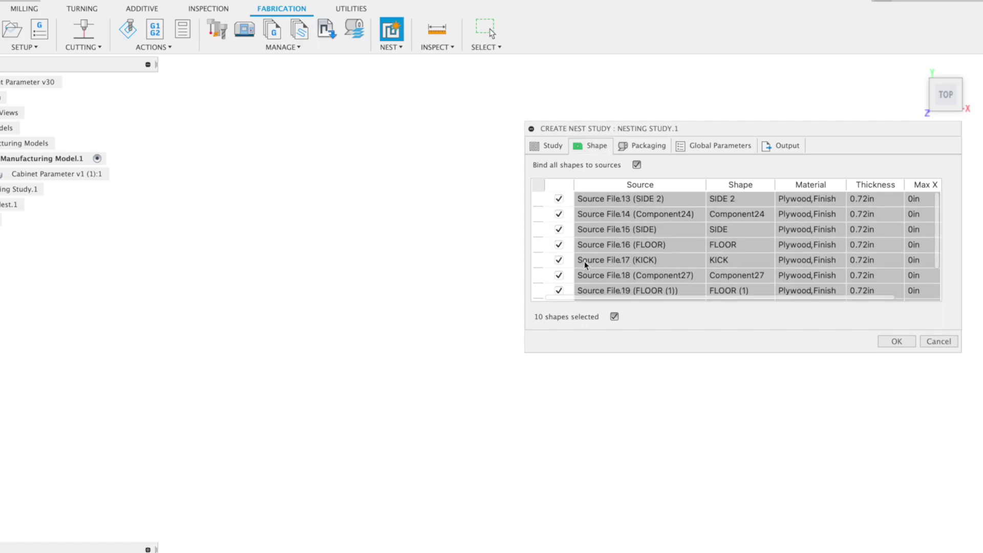
left_click(558, 245)
left_click(559, 245)
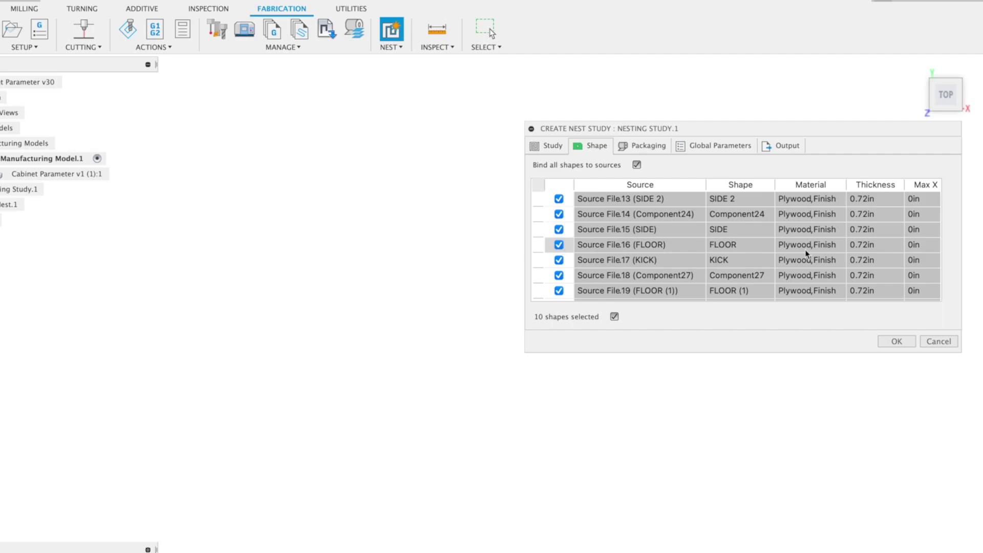
scroll(837, 221, "right", 2)
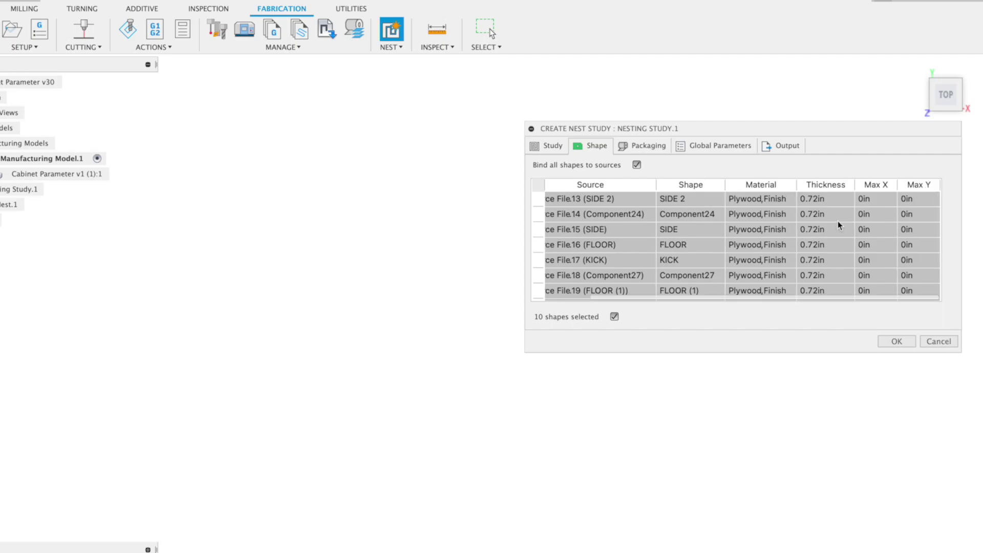
scroll(837, 221, "down", 1)
- Use the sheets As Listed and set remnant optimization to Minimize length x width
left_click(649, 147)
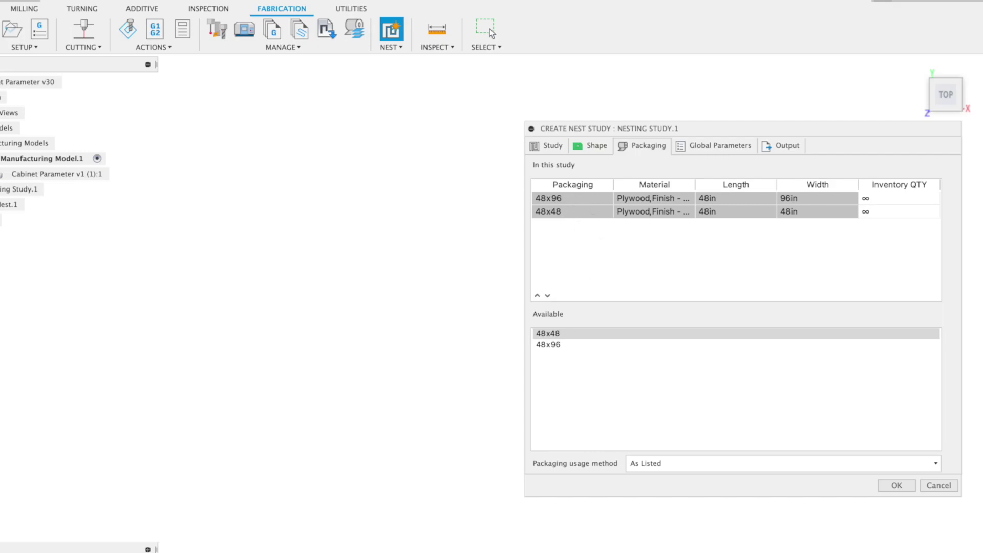
left_click(715, 465)
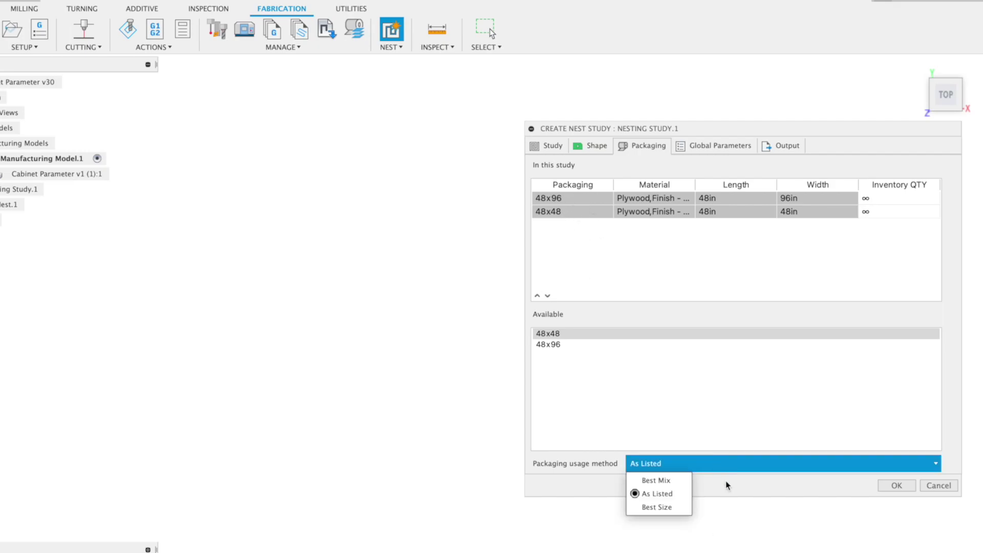
left_click(727, 487)
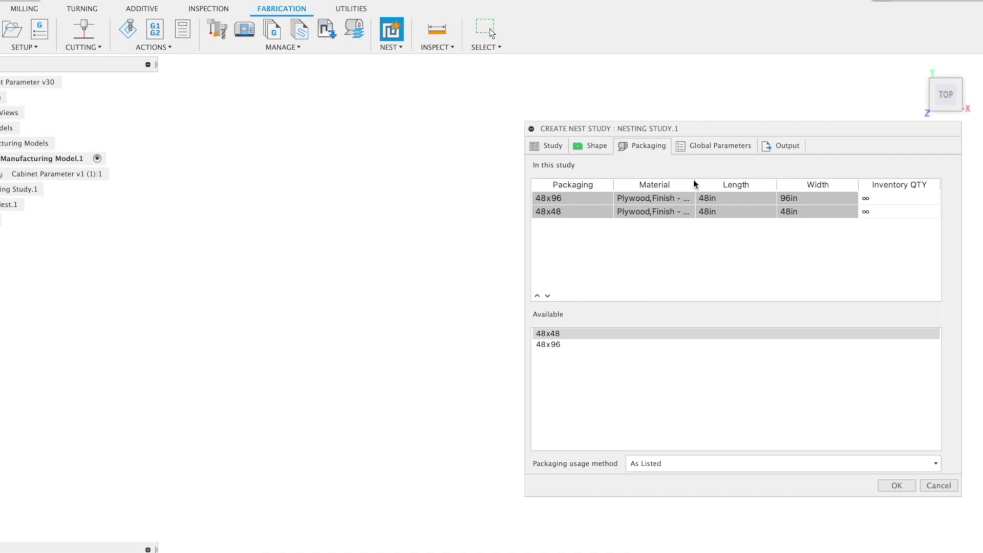
left_click(724, 147)
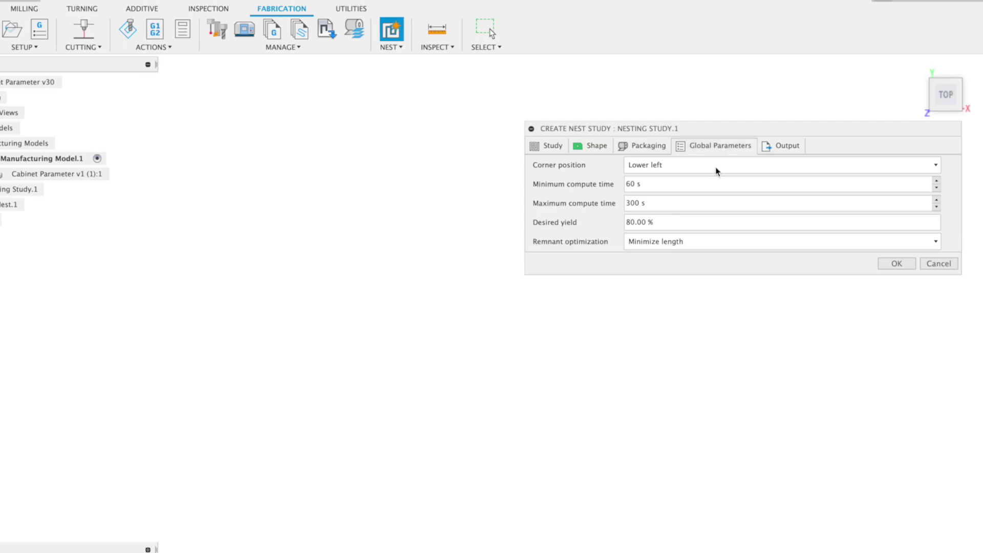
left_click(717, 241)
left_click(705, 290)
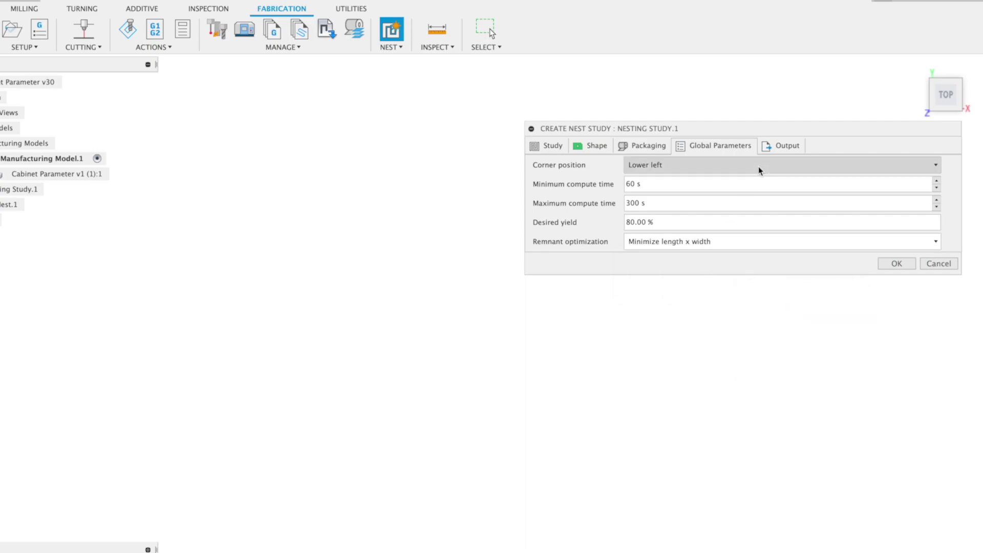
left_click(772, 152)
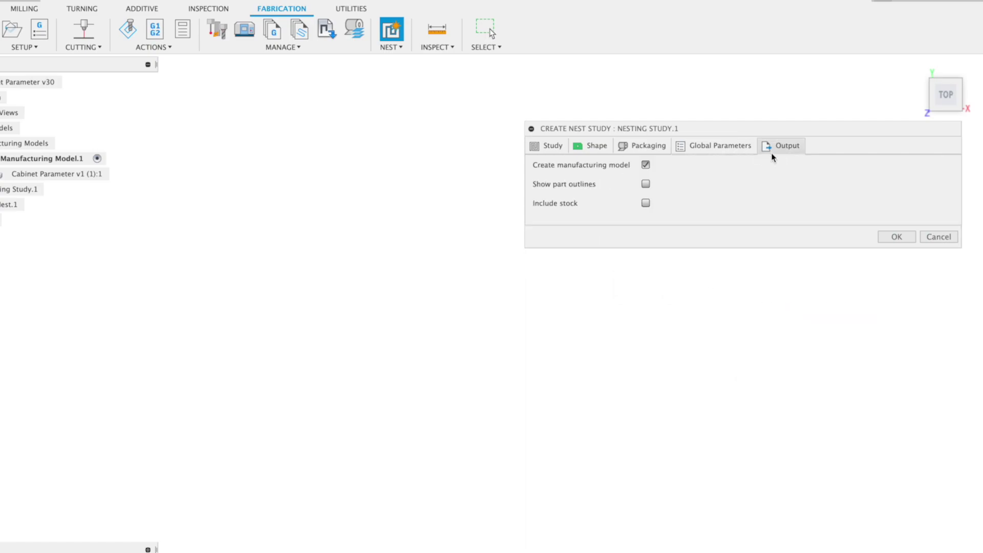
- Create the nest study, then activate Sheet.2 and Sheet.3 to view their layouts
left_click(913, 239)
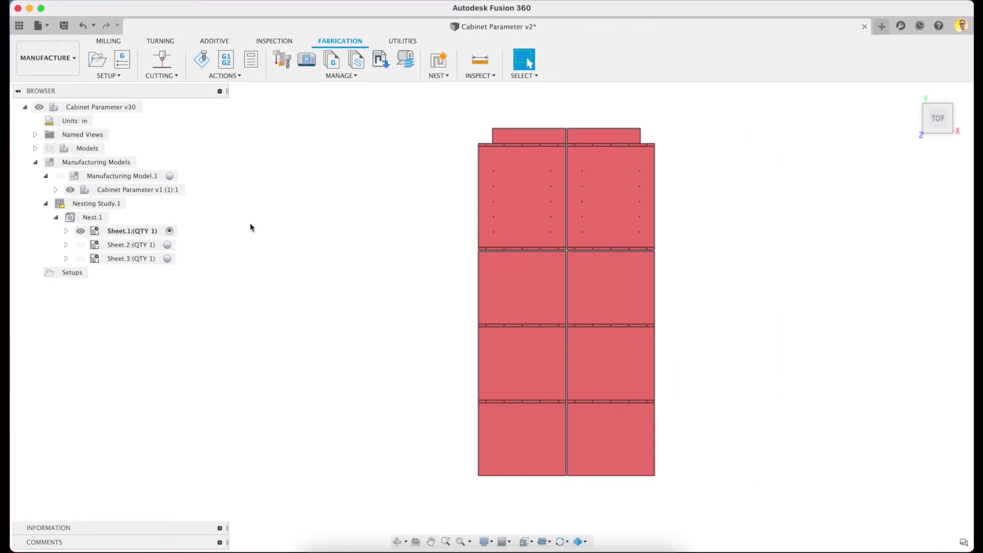
left_click(100, 204)
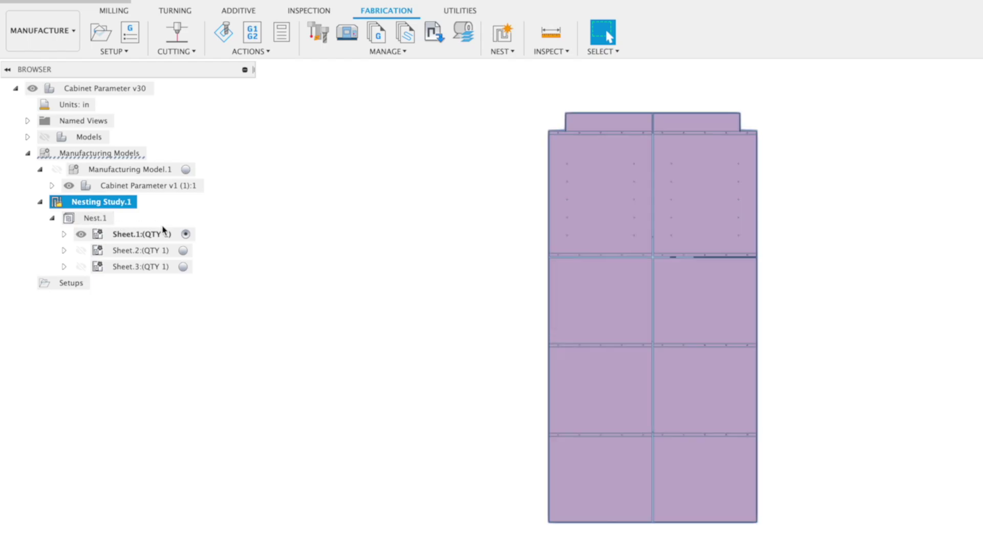
left_click(183, 251)
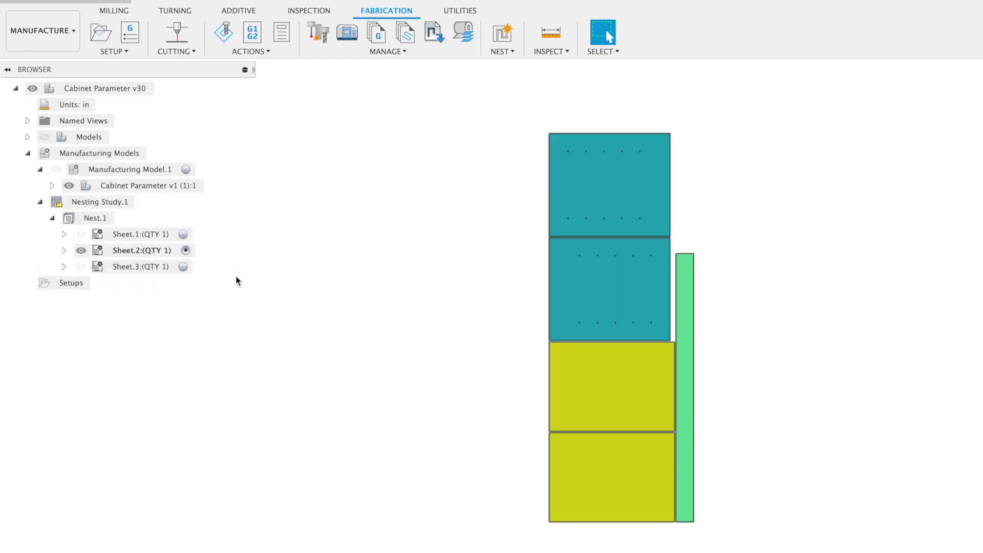
left_click(185, 267)
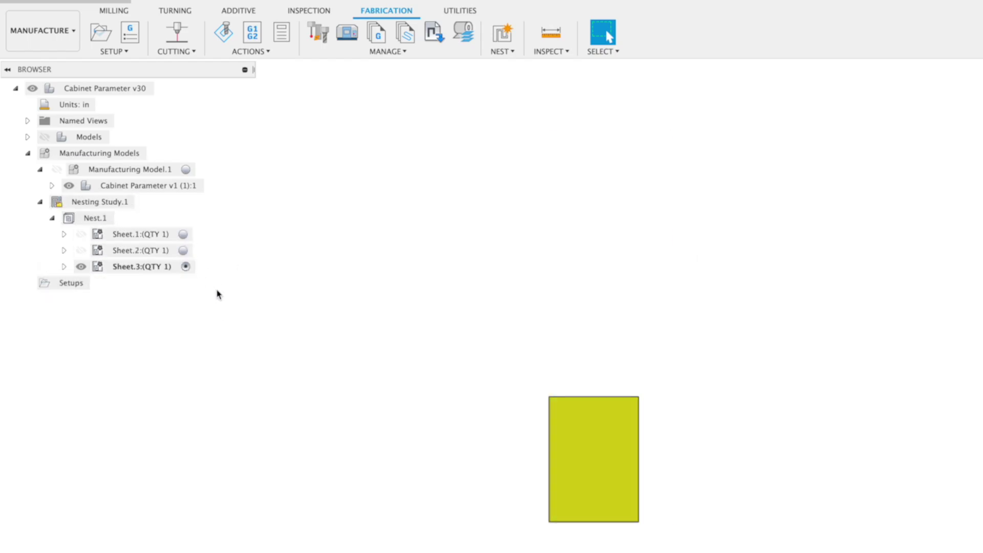
right_click(98, 221)
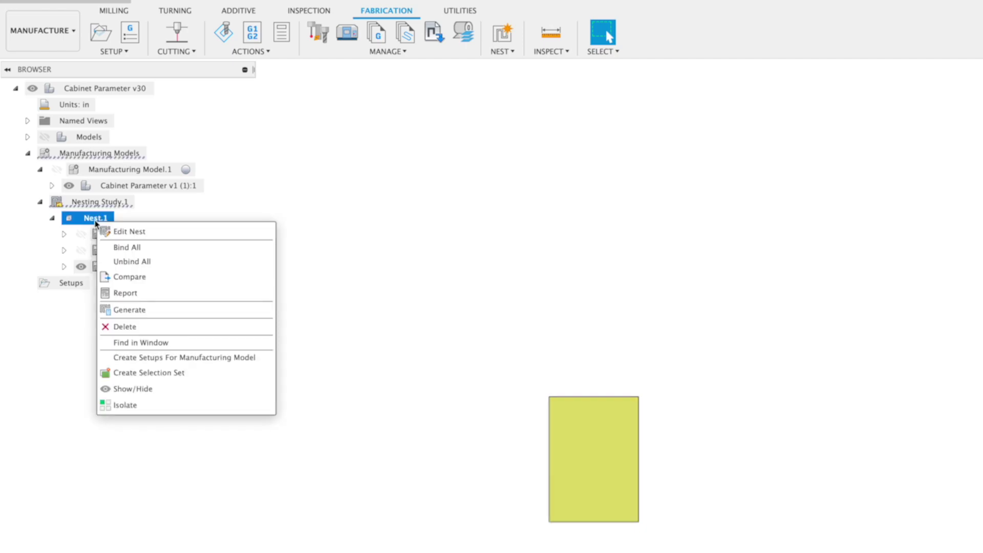
left_click(141, 278)
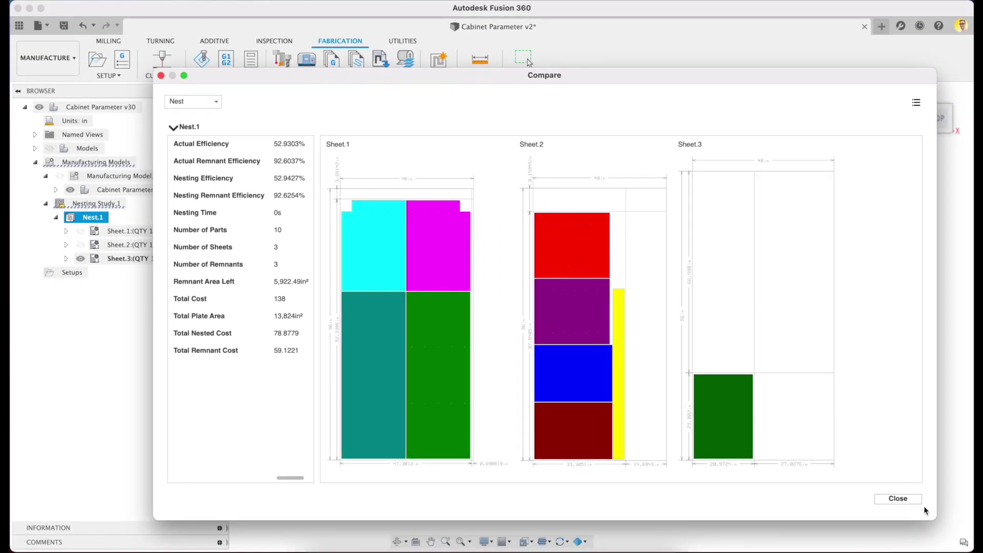
mouse_move(500, 324)
left_mouse_down()
mouse_move(529, 321)
mouse_move(502, 333)
mouse_move(506, 324)
left_mouse_up()
mouse_move(566, 314)
left_mouse_down()
mouse_move(554, 307)
mouse_move(561, 314)
left_mouse_up()
left_click_drag(739, 341, 752, 334)
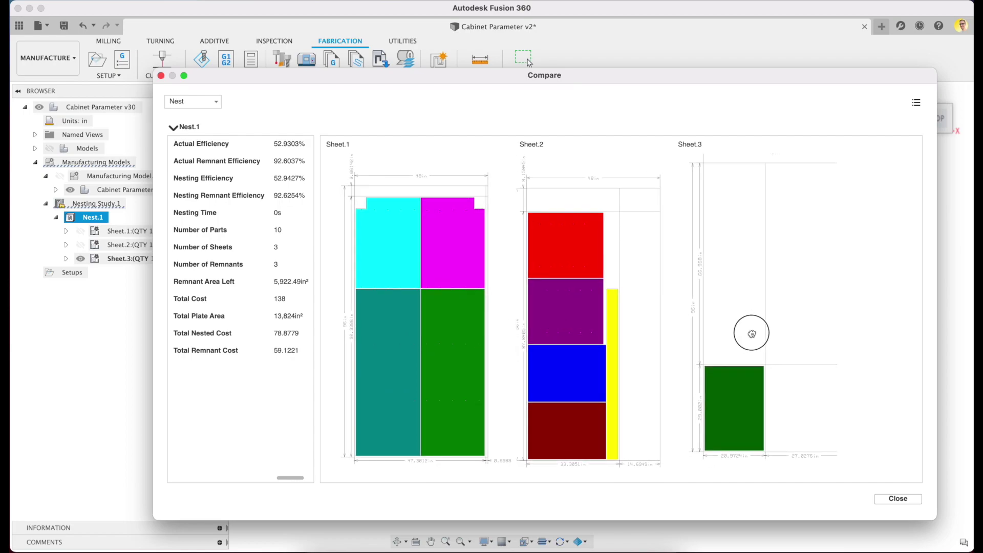
left_click(882, 497)
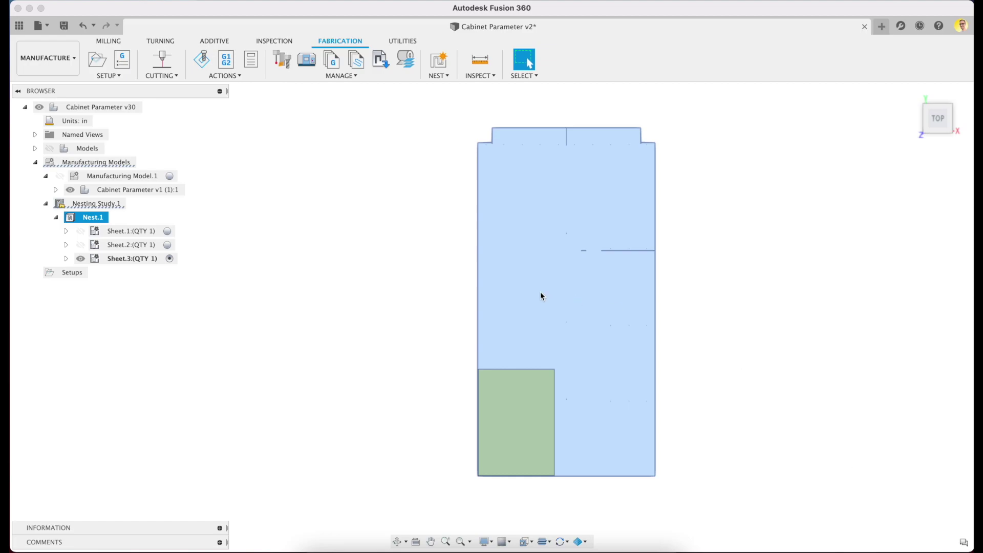
- Activate Sheet.1 to inspect its nested parts up close, then switch to Sheet.2
left_click(169, 231)
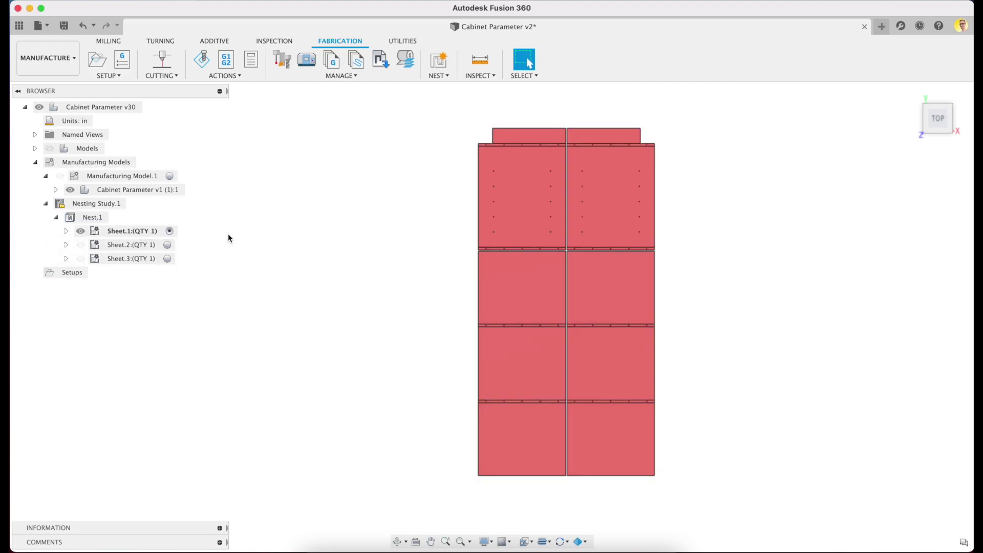
middle_click_drag(758, 425, 605, 411, "shift")
scroll(679, 333, "up", 5)
scroll(569, 367, "up", 3)
scroll(608, 410, "down", 8)
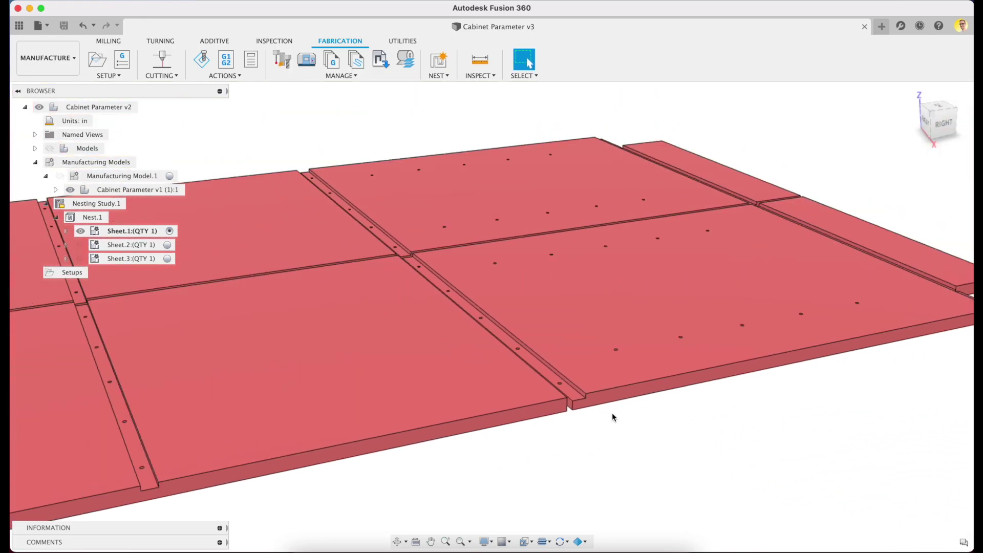
left_click(167, 245)
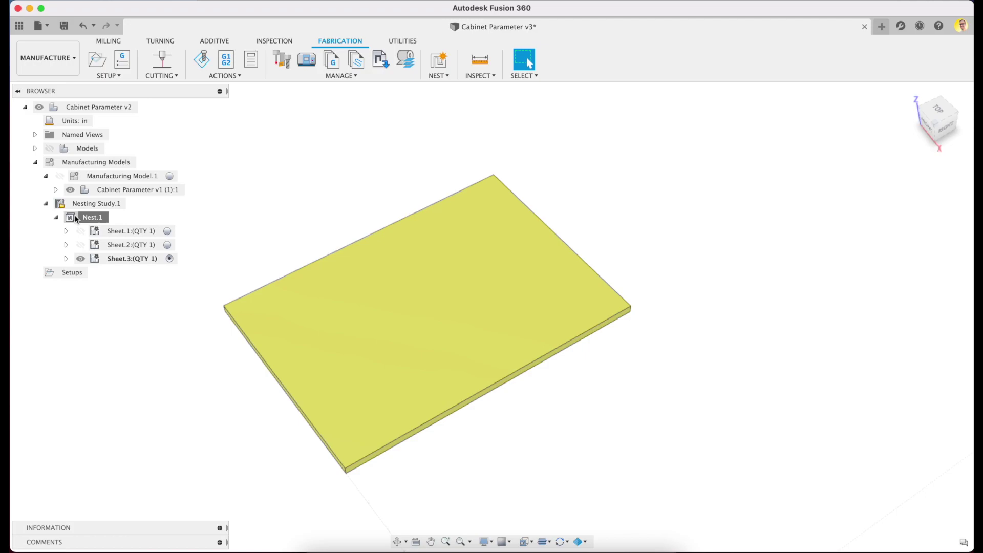
- Open Edit Nest for Nest.1 and review the parts' rotation settings in the Shape table
right_click(77, 219)
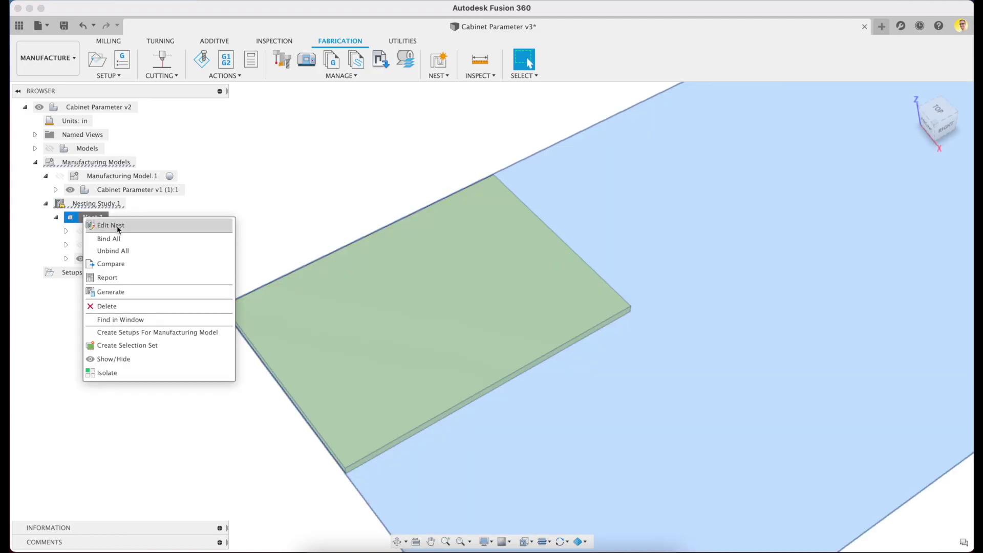
left_click(117, 229)
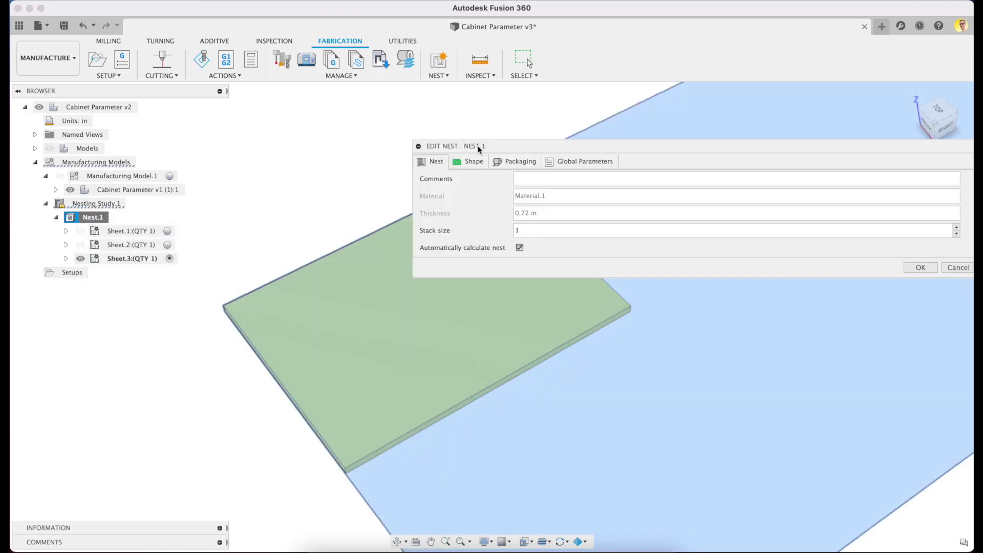
left_click(470, 162)
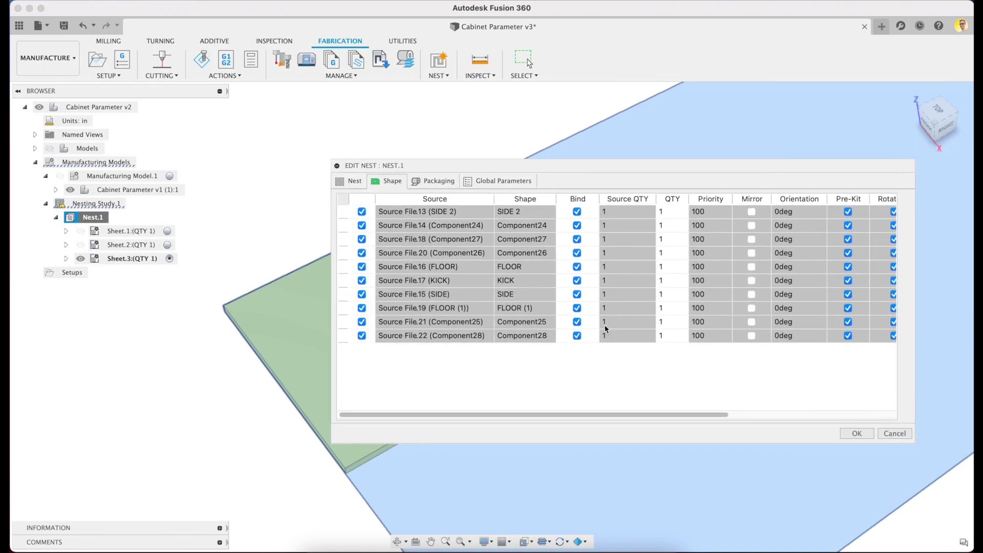
scroll(708, 219, "right", 5)
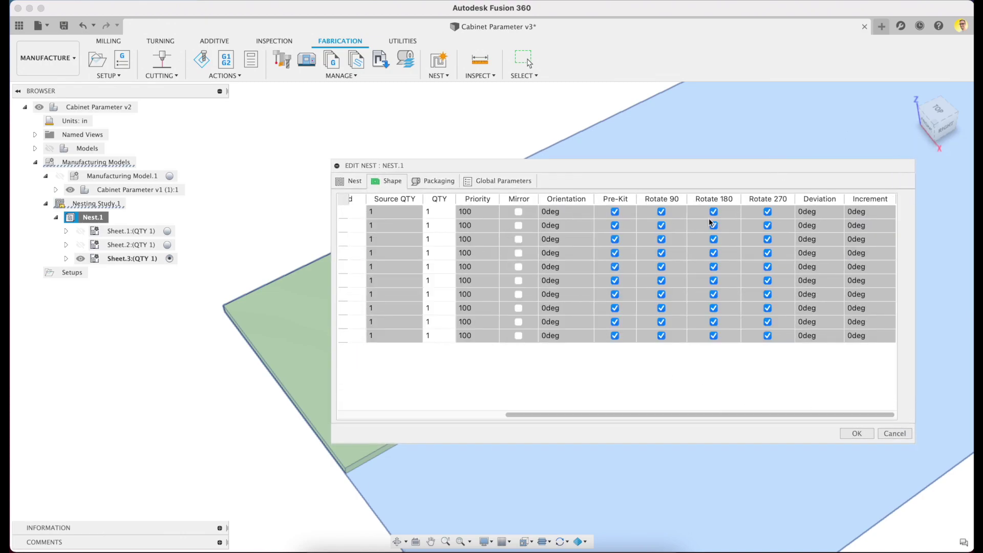
left_click(661, 214)
left_click(662, 230)
left_click(663, 244)
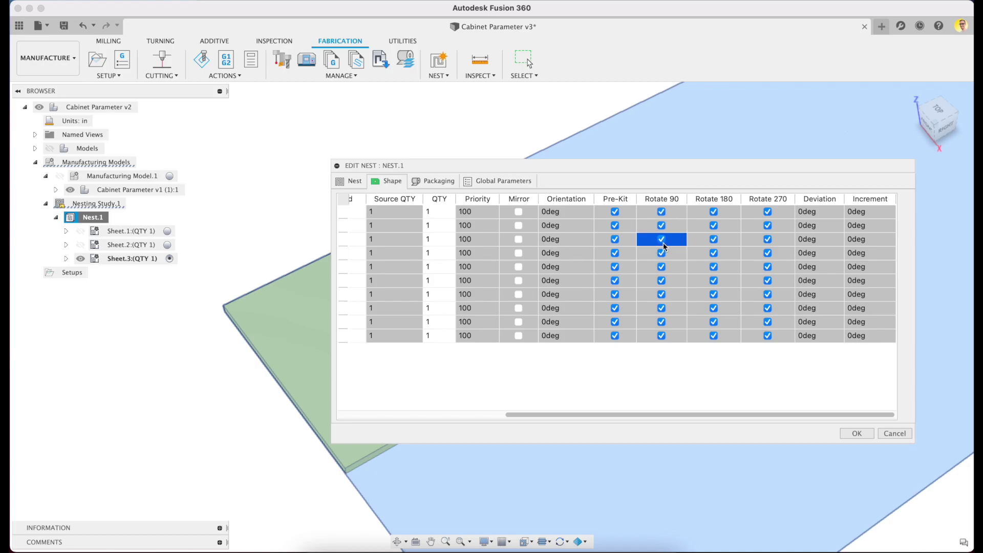
scroll(663, 244, "left", 5)
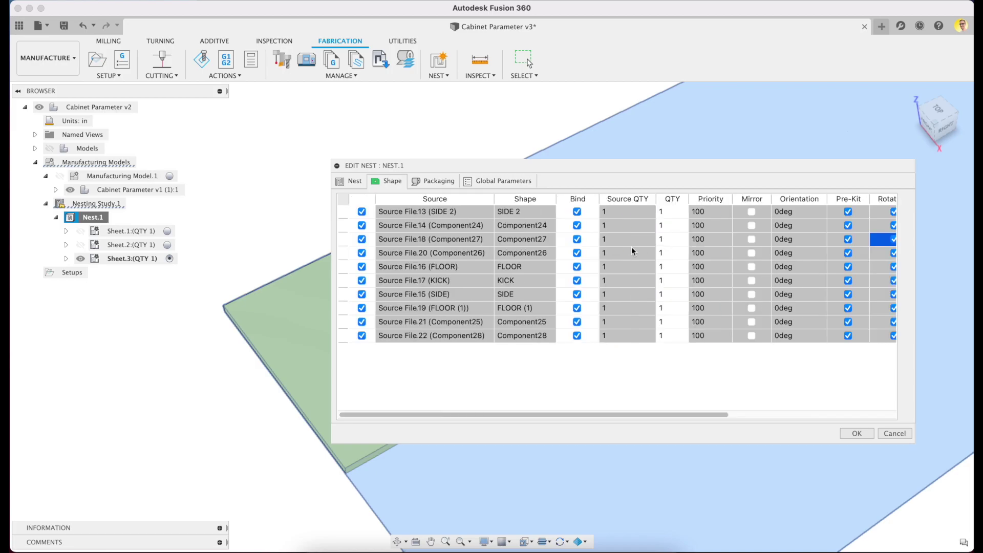
- Turn off Bind, Pre-Kit and 90°/270° rotation for Component27, leaving FLOOR bound
left_click(577, 267)
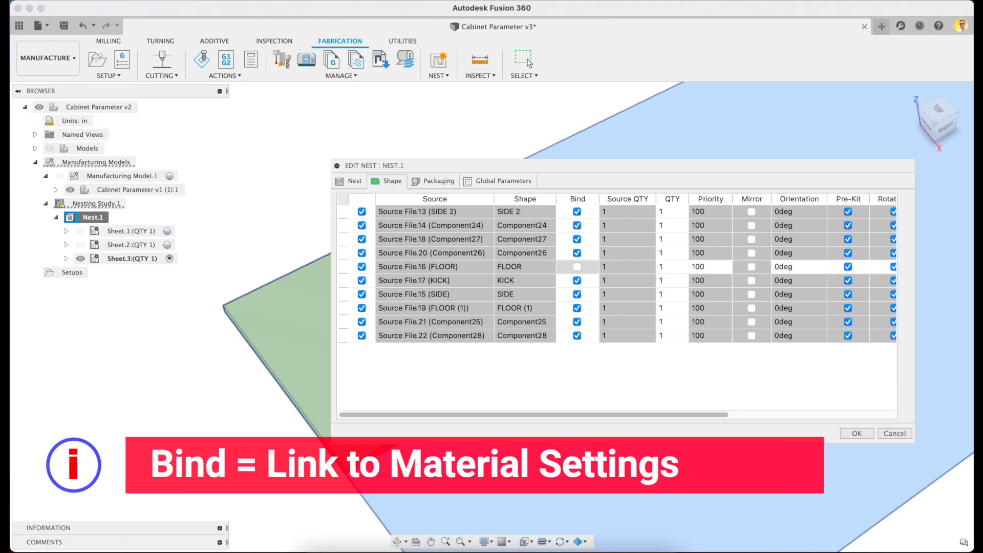
left_click(577, 267)
left_click(577, 239)
scroll(576, 241, "right", 5)
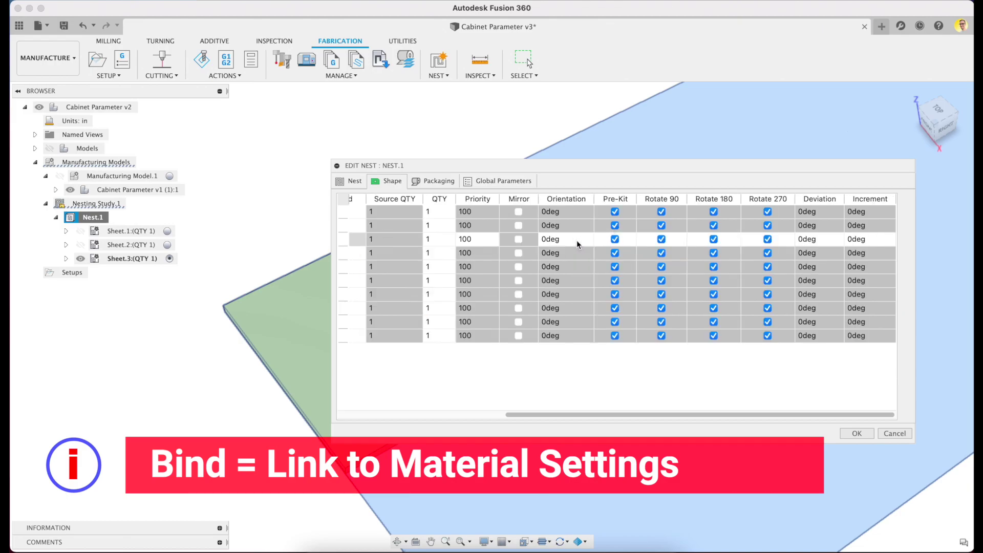
left_click(615, 239)
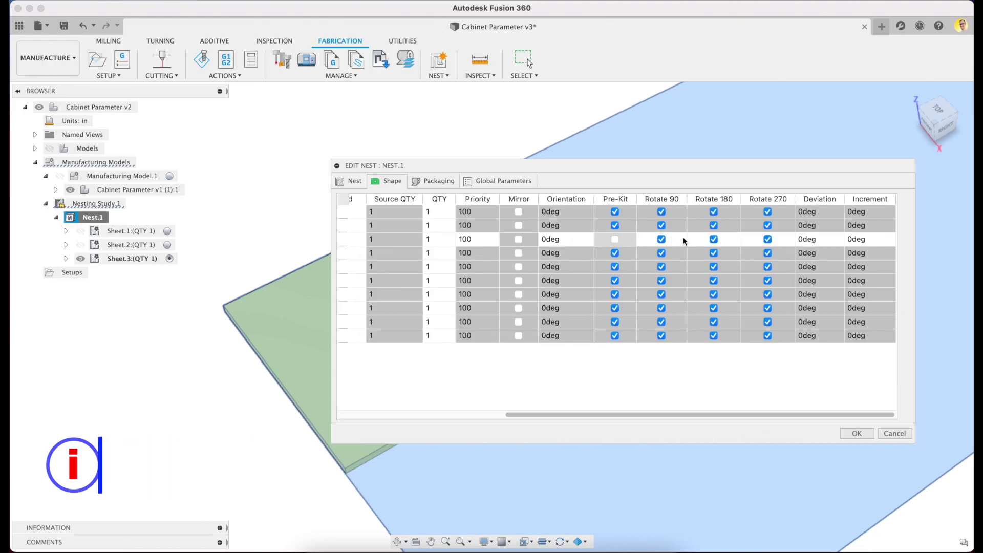
left_click(662, 239)
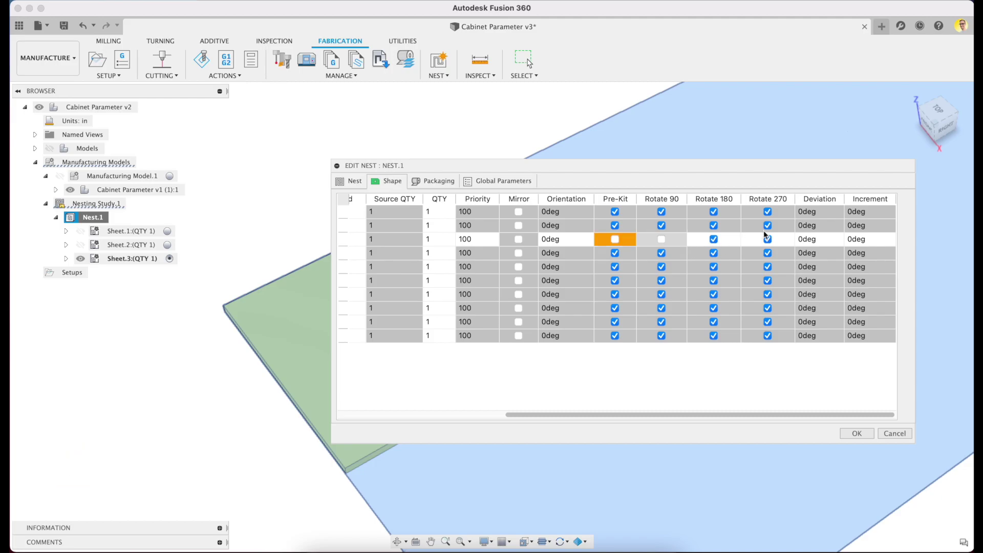
left_click(767, 239)
scroll(707, 272, "left", 5)
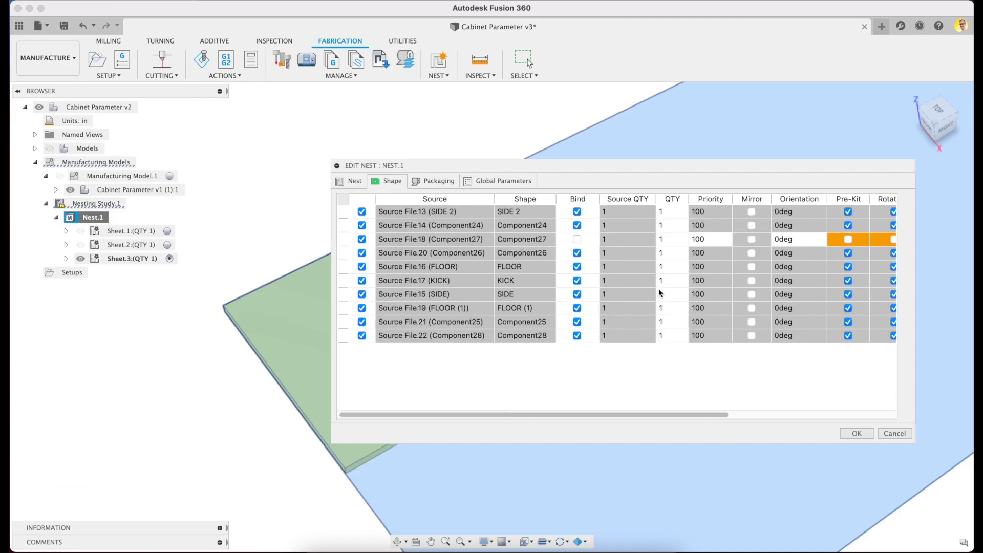
- Unbind SIDE and set QTY to 2 for SIDE, Component27 and SIDE 2
left_click(576, 293)
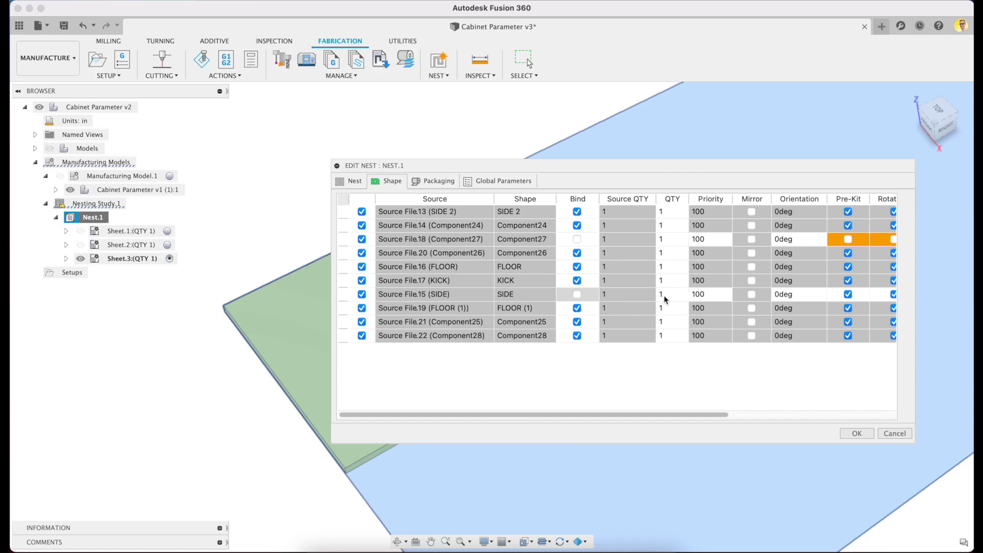
double_click(664, 295)
type("2")
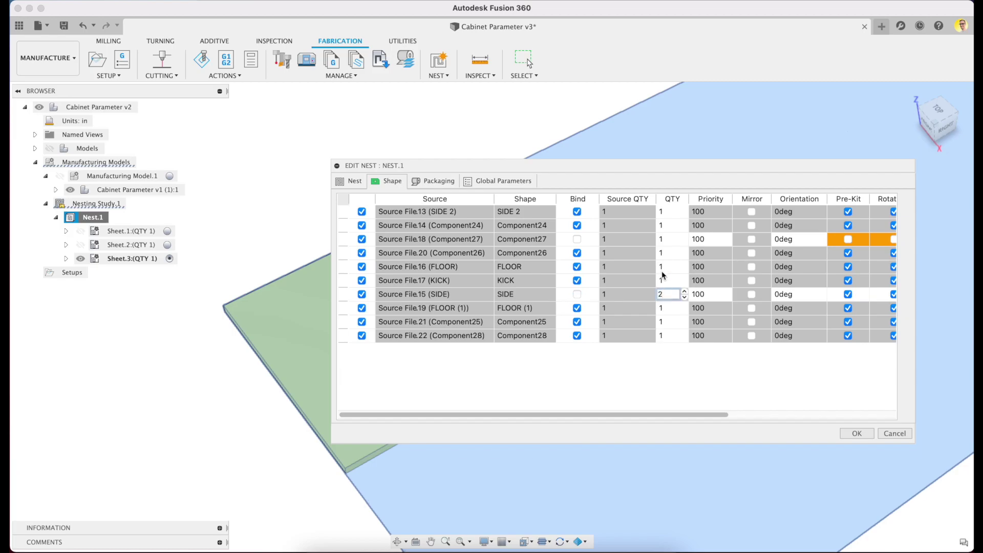
double_click(665, 239)
type("2")
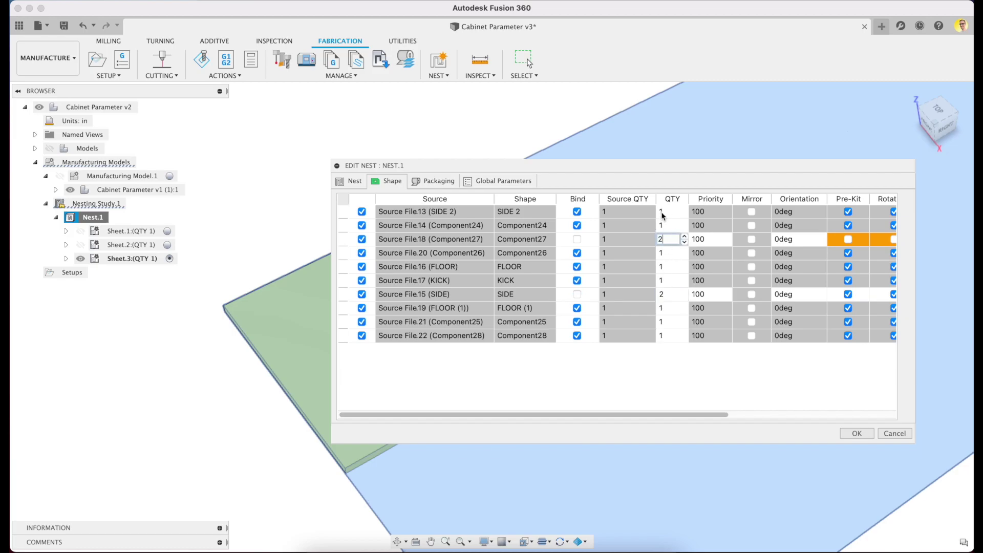
double_click(662, 211)
type("2")
- Turn off Pre-Kit and 90°/270° rotation for the SIDE part
scroll(672, 277, "right", 5)
left_click(615, 295)
left_click(661, 294)
left_click(766, 294)
scroll(763, 296, "left", 5)
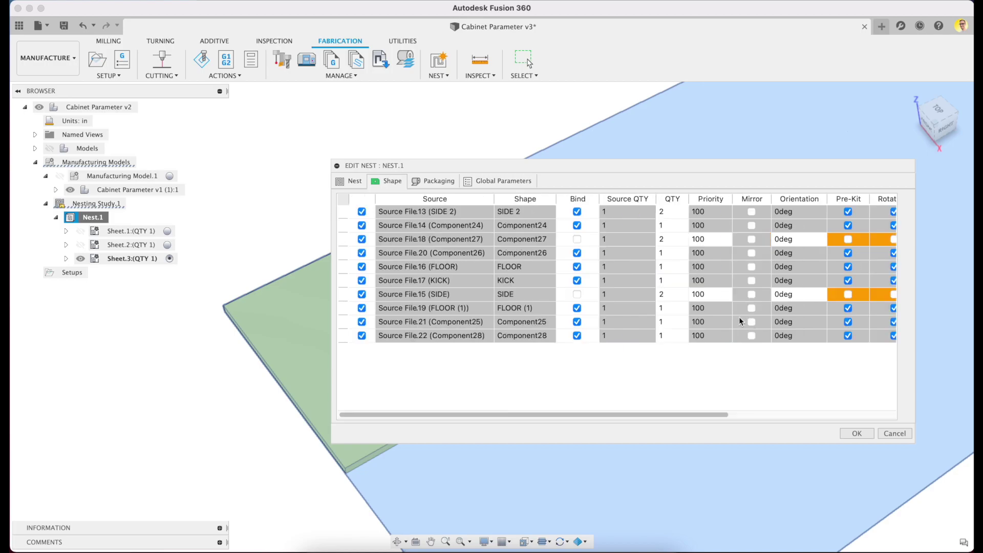
- Override material parameters with 0.375 frame width and 0.28 item separation, then recompute Nest.1
left_click(468, 183)
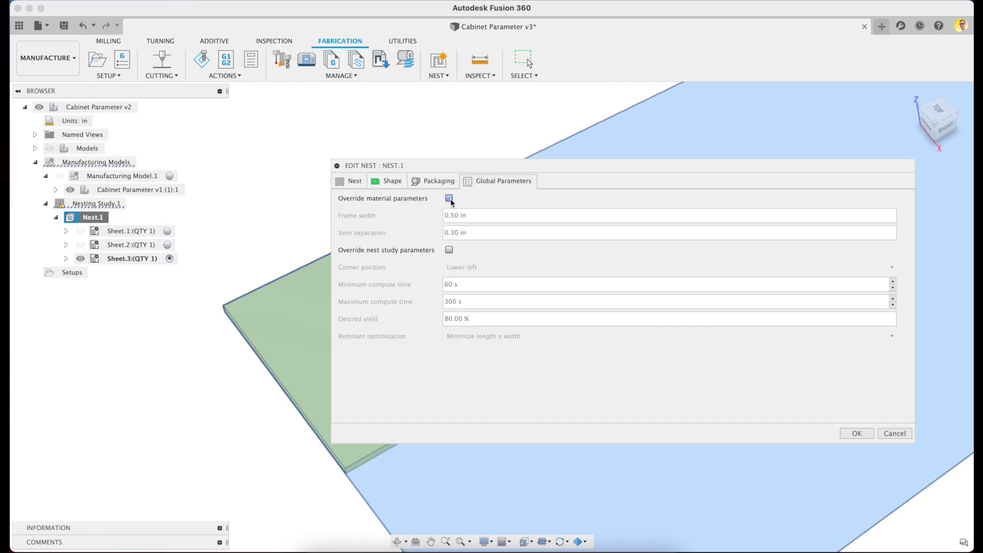
left_click(449, 199)
left_click_drag(451, 215, 481, 233)
type("375")
type("28")
left_click(724, 360)
left_click(856, 434)
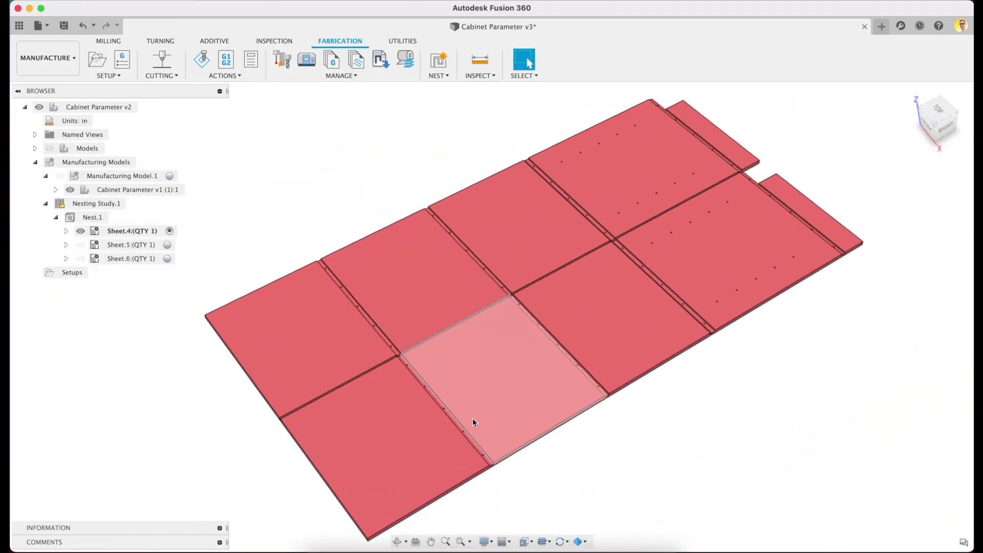
- View the Sheet.5 layout, then make Sheet.6 the active nest sheet
left_click(169, 244)
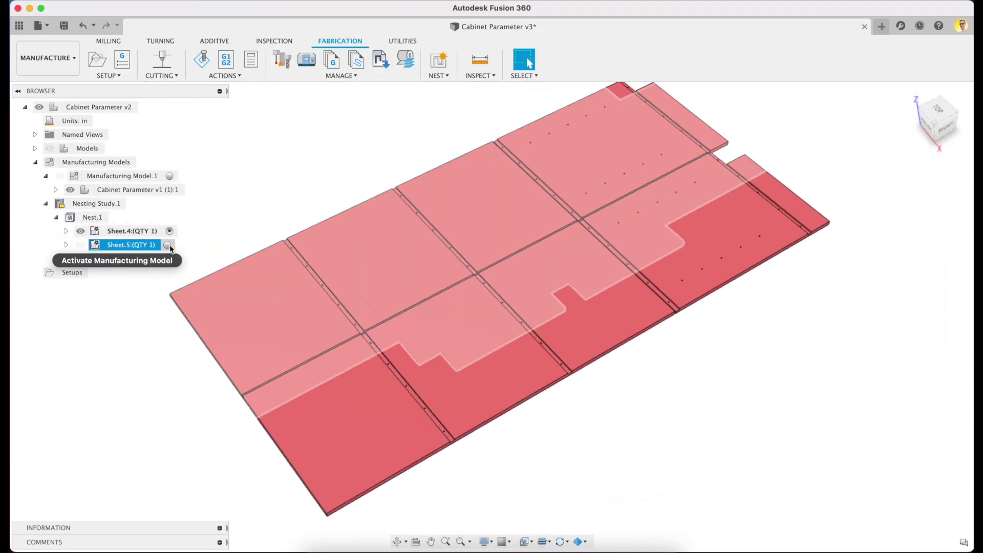
middle_click_drag(501, 379, 533, 367, "shift")
left_click(169, 259)
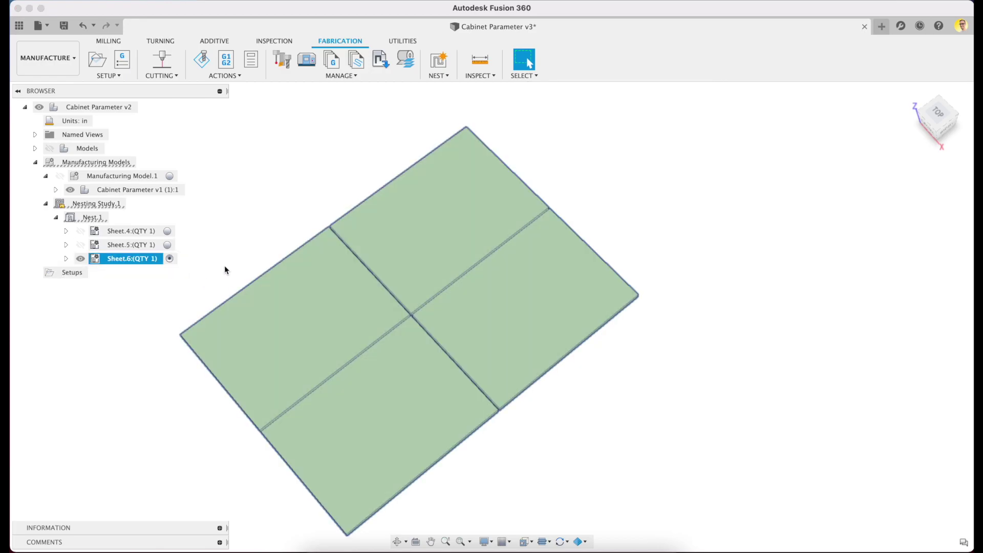
left_click(95, 219)
- Review Nest.1's sheet comparison: 67.40% efficiency, 13 parts on 3 sheets
right_click(95, 220)
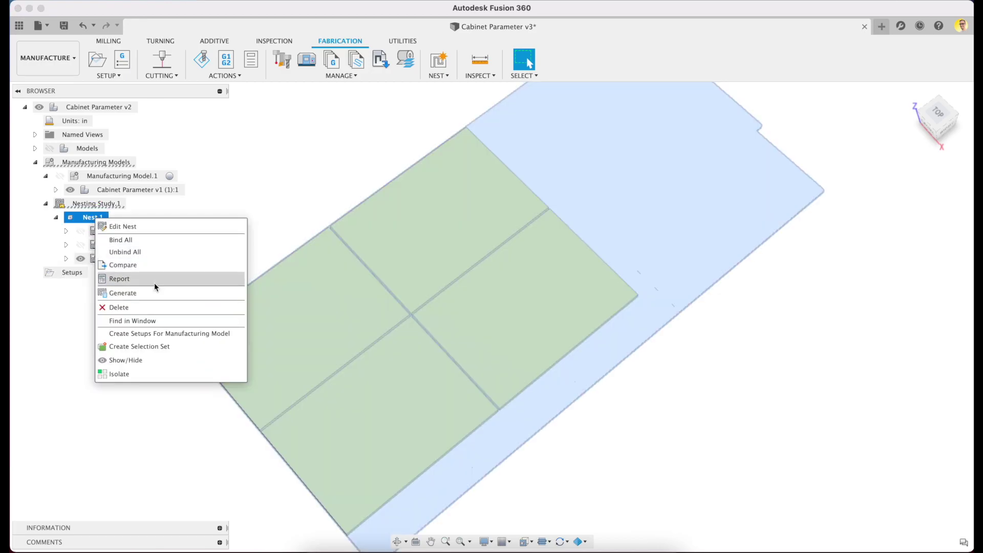
left_click(165, 273)
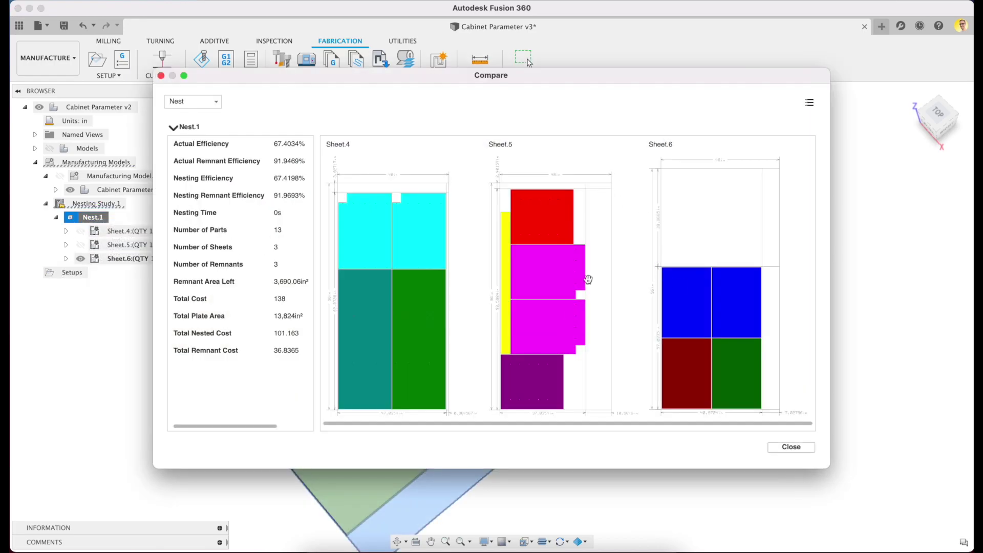
left_click_drag(829, 468, 894, 490)
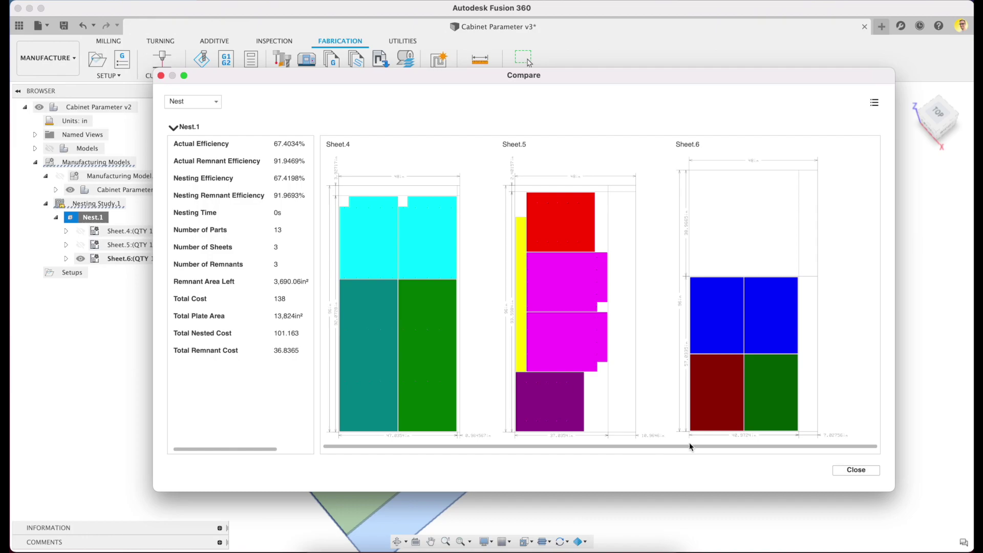
left_click(847, 469)
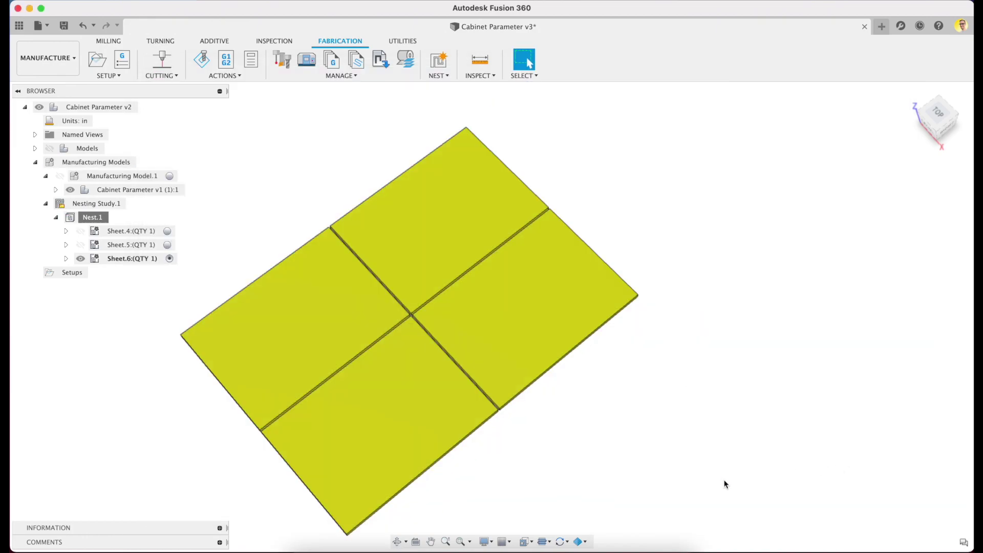
- With Sheet.4 active, create manufacturing setups Setup4–Setup6 for Nest.1
left_click(169, 231)
left_click(261, 222)
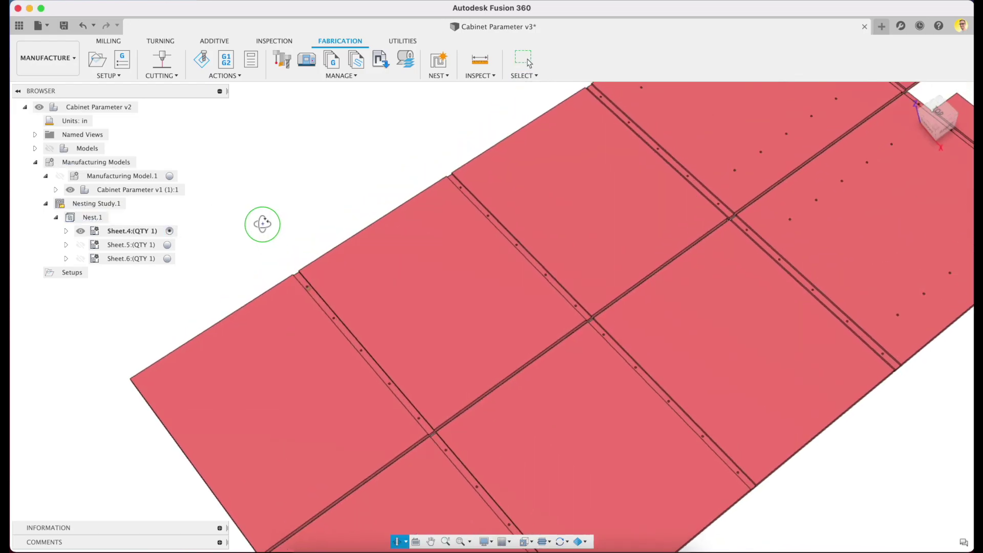
left_click(98, 218)
right_click(100, 220)
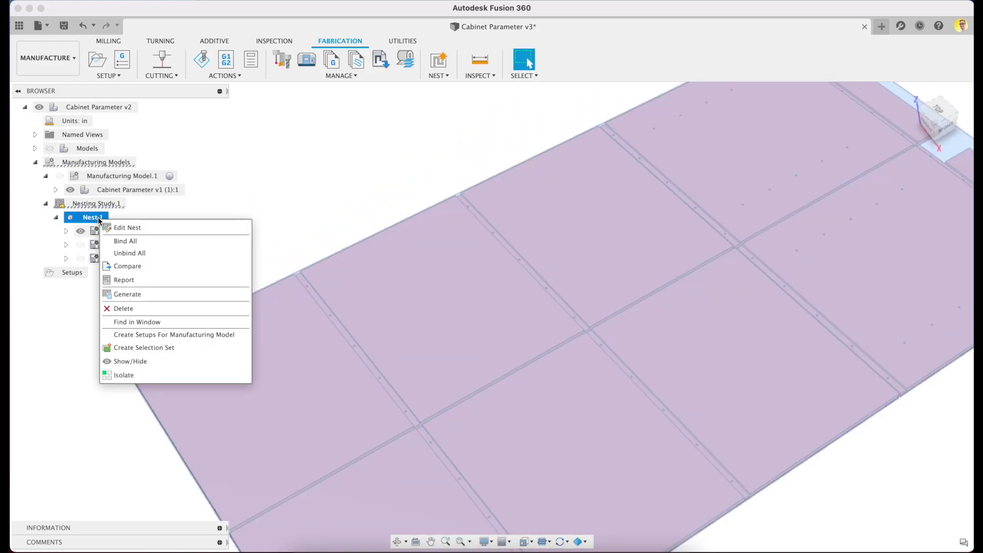
left_click(241, 336)
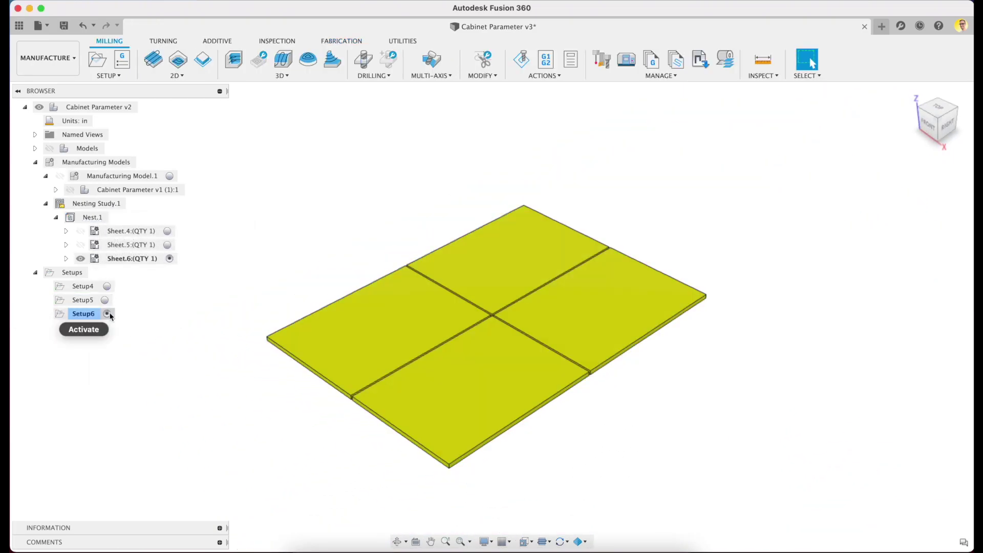
- Edit Setup5 to use the Nest.1 Sheet.5 manufacturing model and accept the warning
left_click(107, 300)
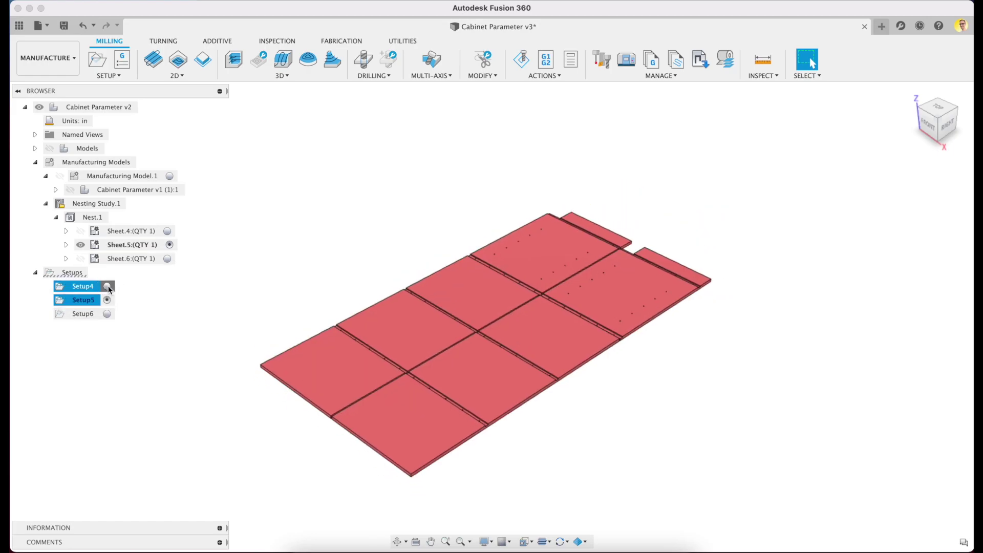
right_click(84, 300)
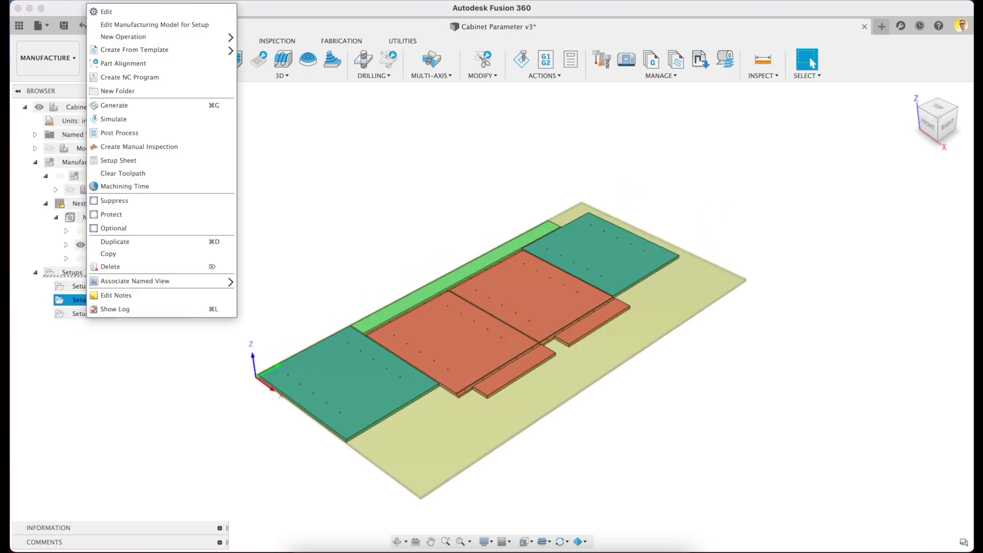
left_click(127, 11)
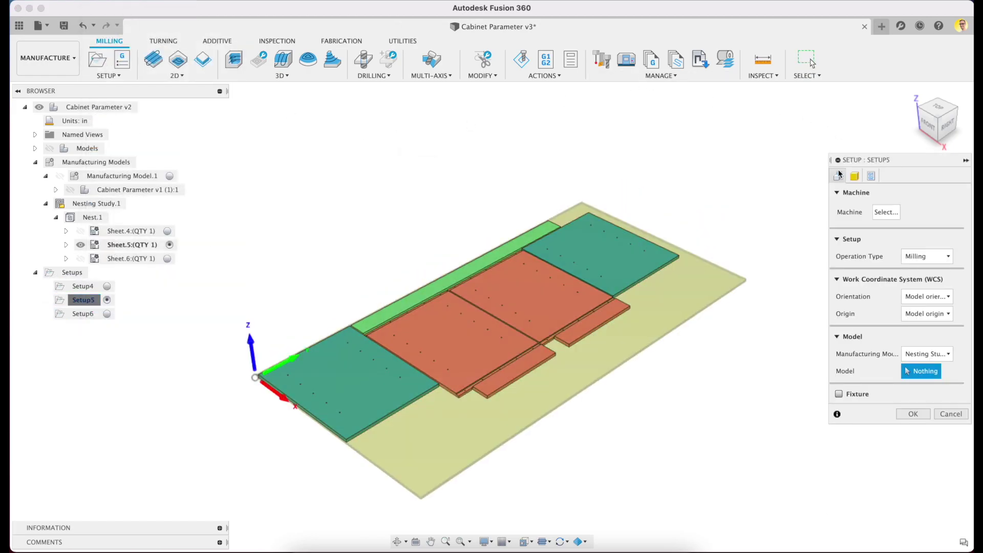
left_click_drag(829, 170, 767, 173)
left_click(879, 354)
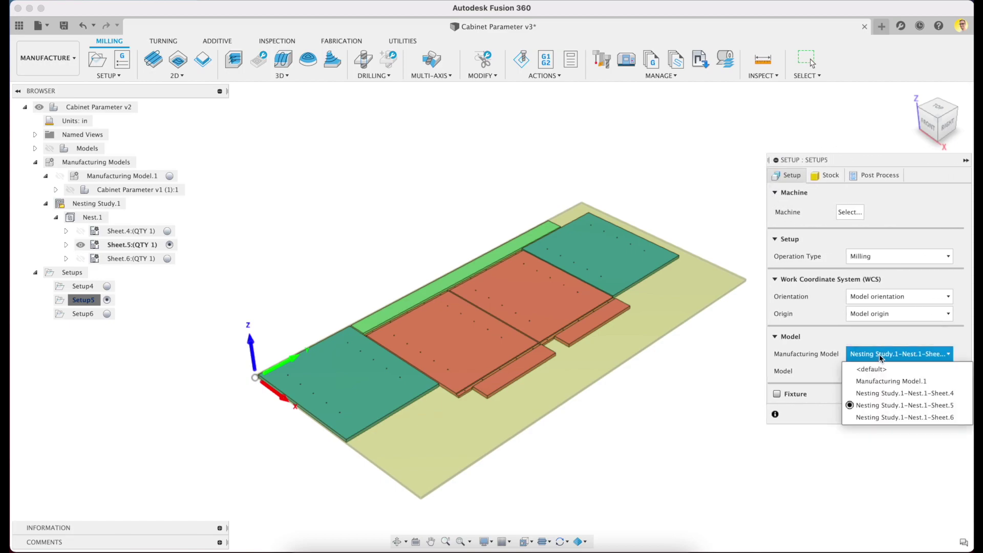
left_click(881, 355)
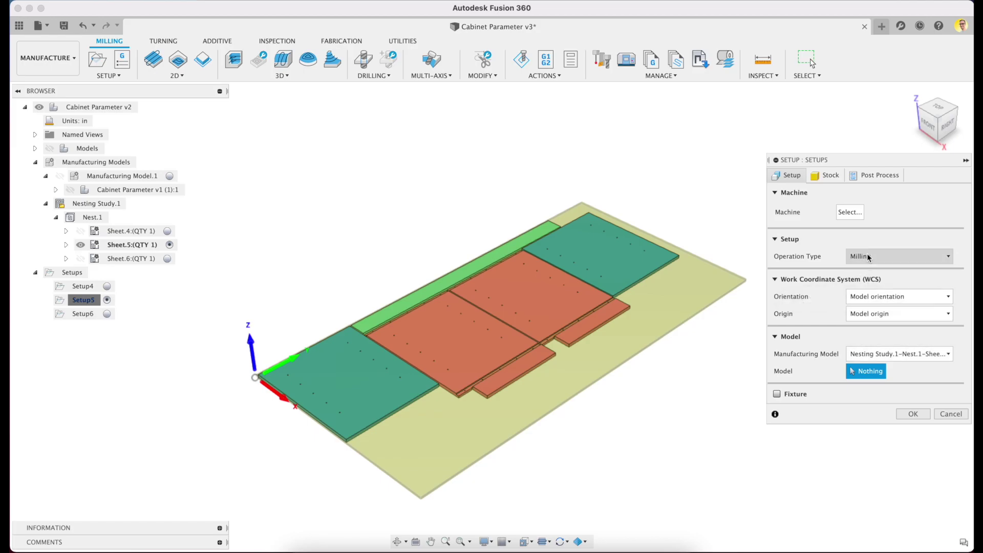
left_click(826, 178)
left_click(901, 211)
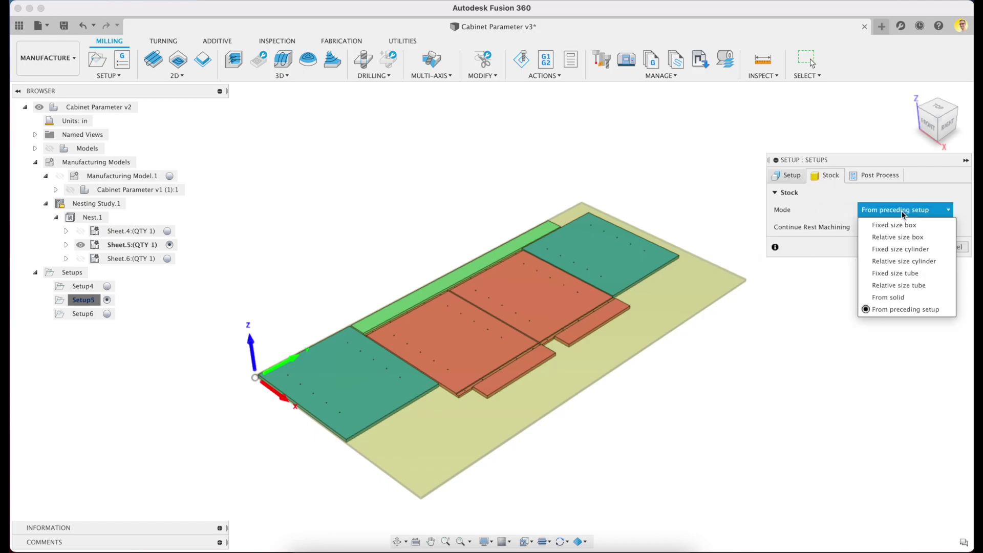
left_click(905, 309)
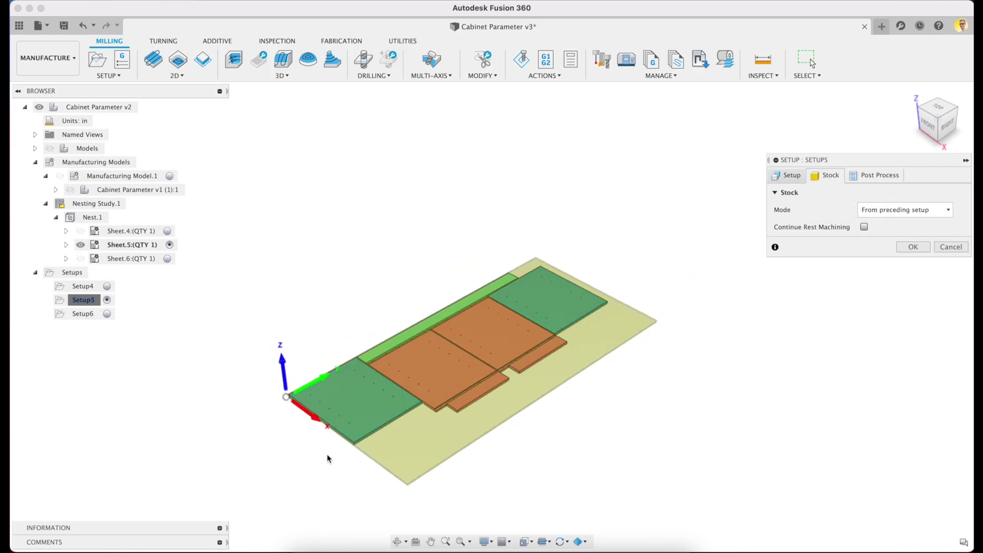
left_click(889, 176)
left_click(914, 305)
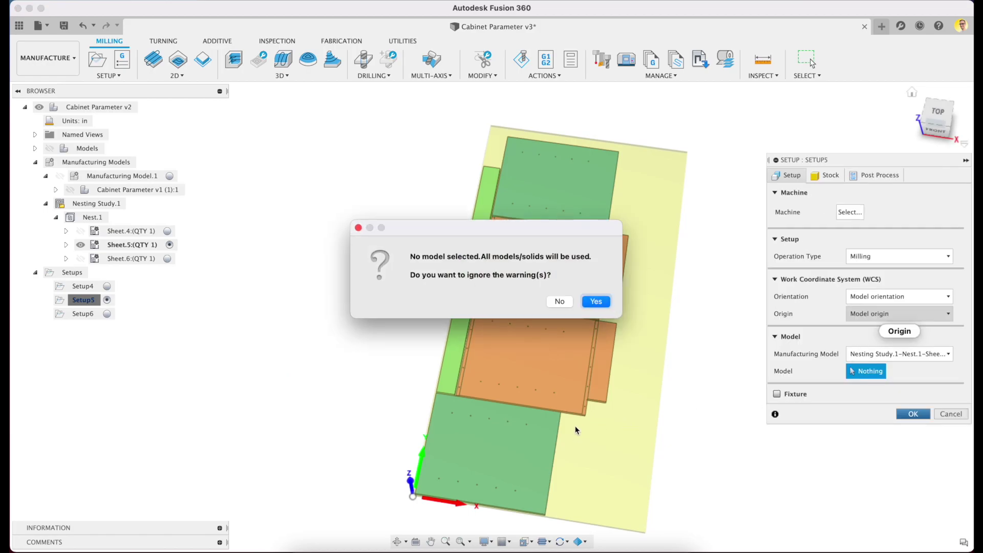
left_click(596, 301)
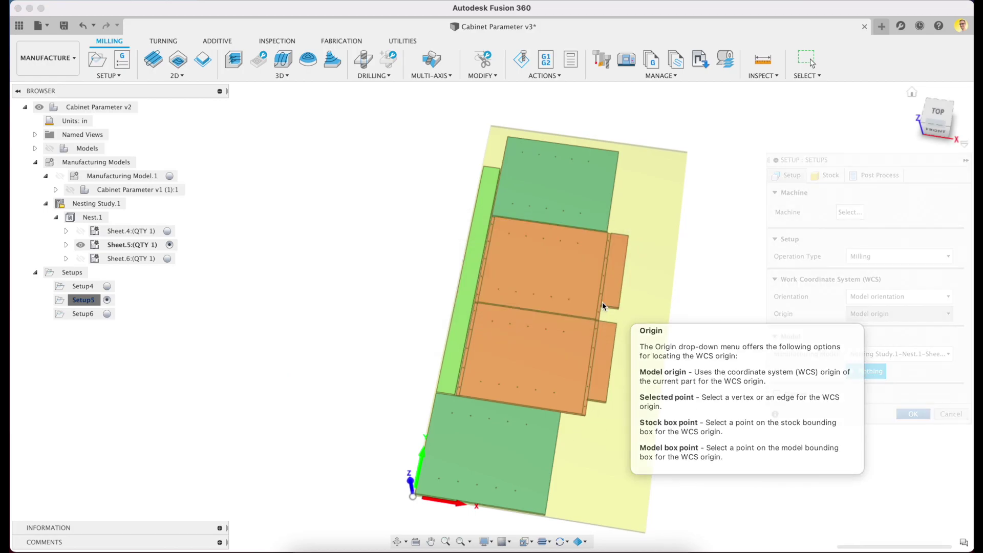
- Create a new nest study with Job Quantity enabled
left_click(340, 41)
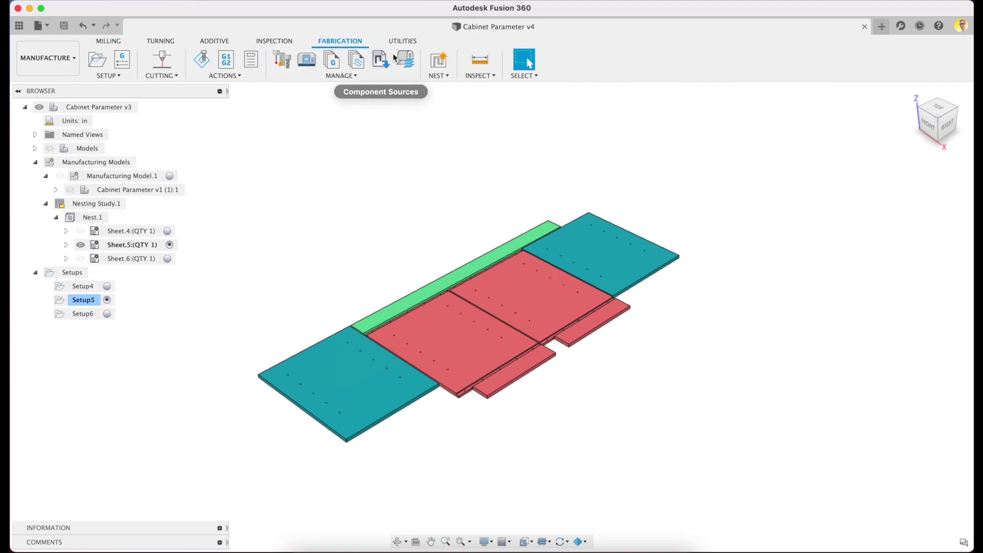
left_click(432, 64)
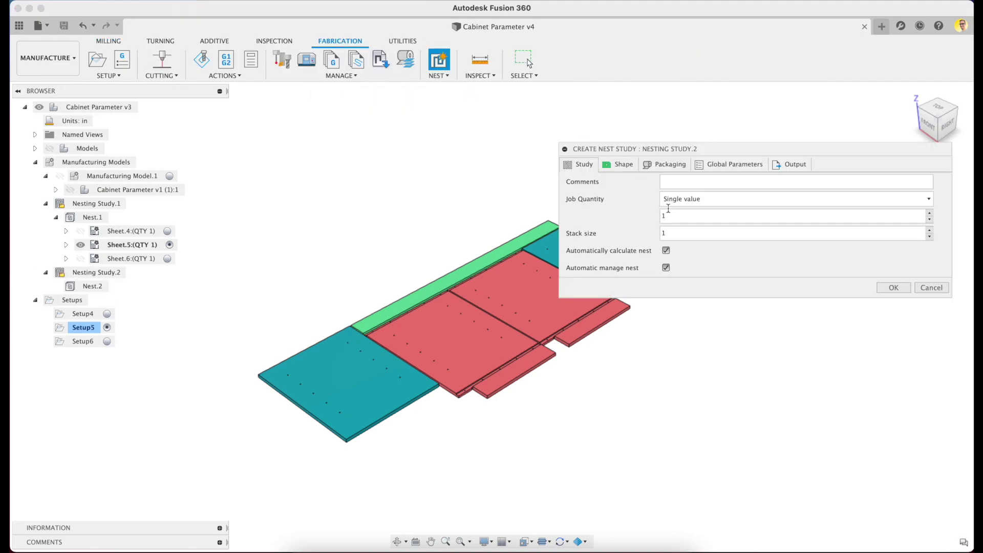
left_click(664, 233)
double_click(663, 216)
left_click(618, 164)
left_click(894, 342)
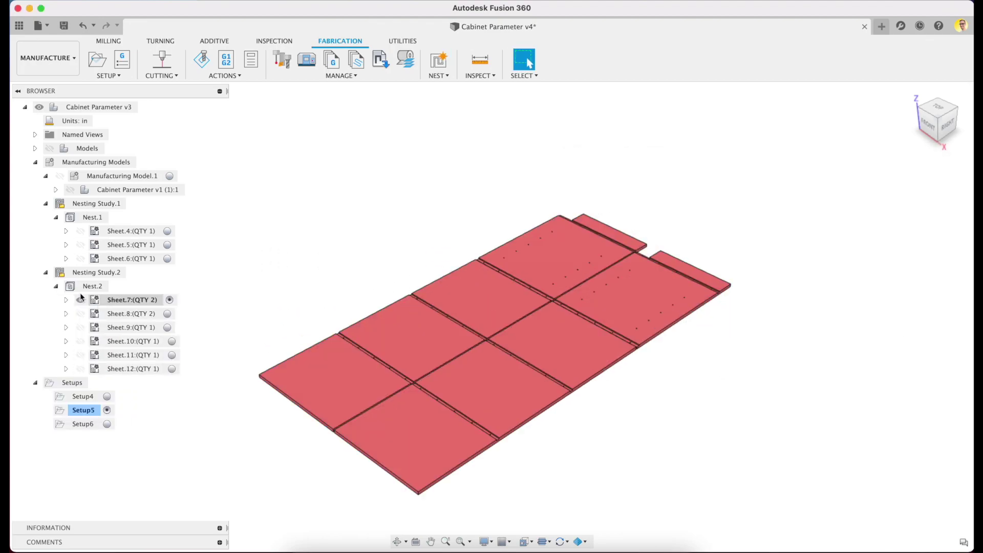
- Browse Sheets 8–12 and review Nest.2's comparison: 79.3955% efficiency, 40 parts
left_click(167, 314)
left_click(167, 327)
left_click(172, 341)
left_click(173, 354)
left_click(172, 369)
right_click(91, 287)
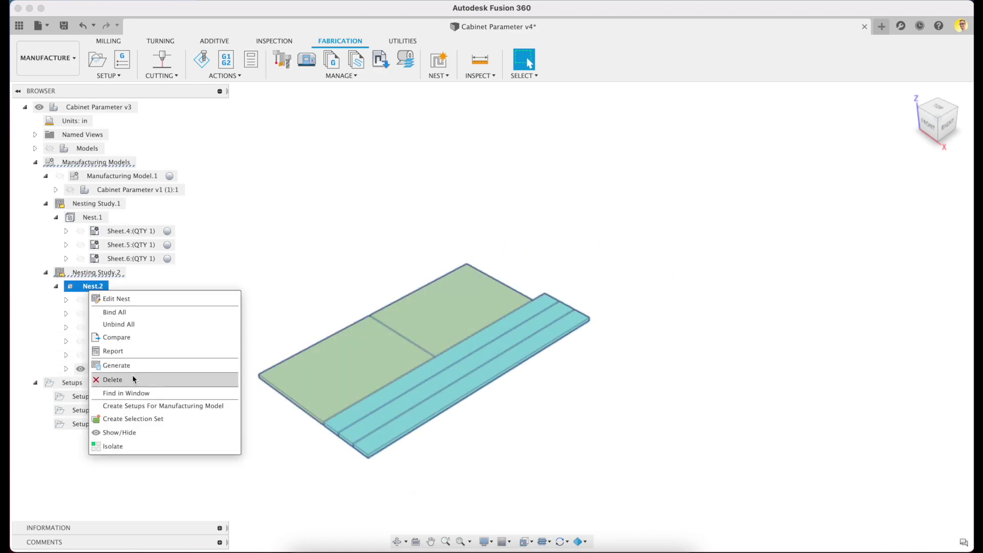
left_click(123, 337)
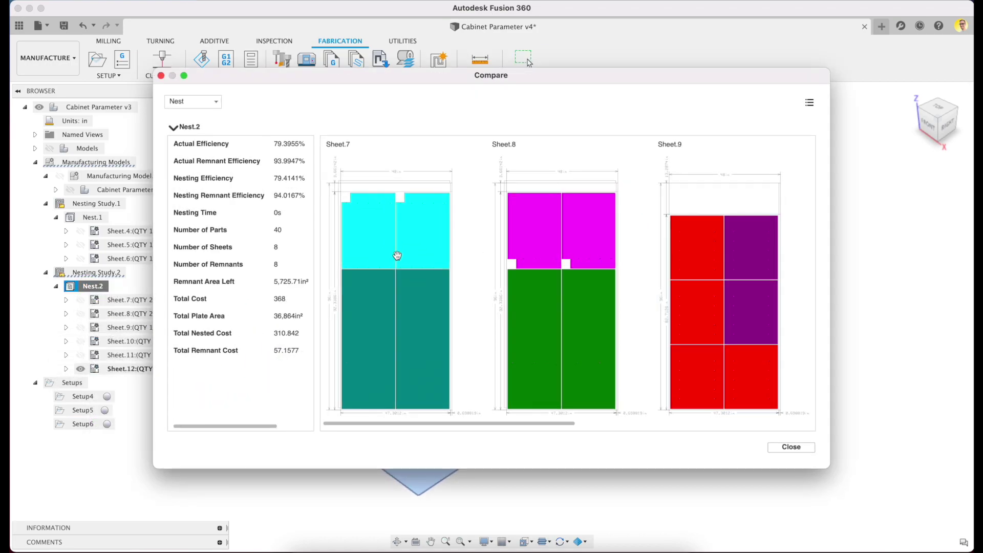
scroll(531, 282, "up", 2)
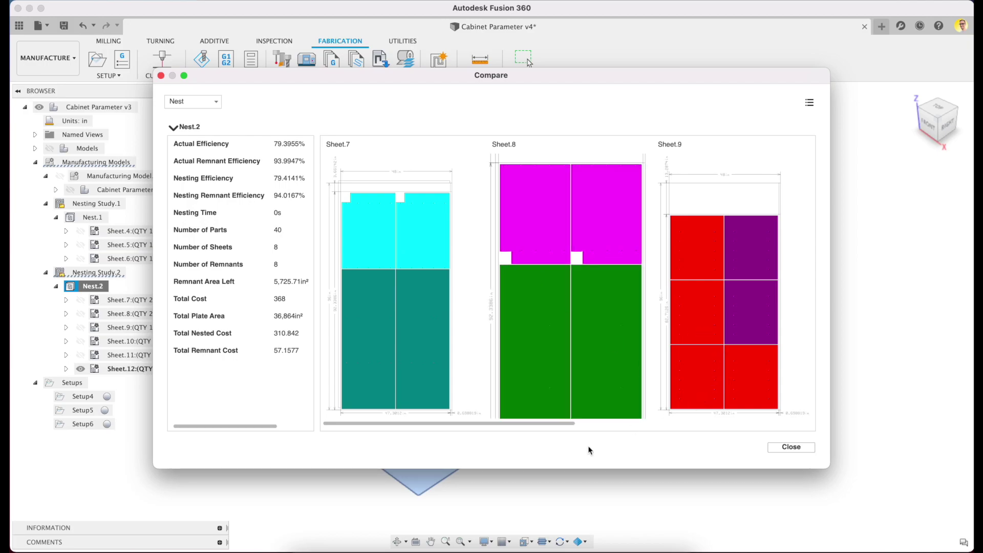
left_click_drag(551, 426, 794, 410)
key("Escape")
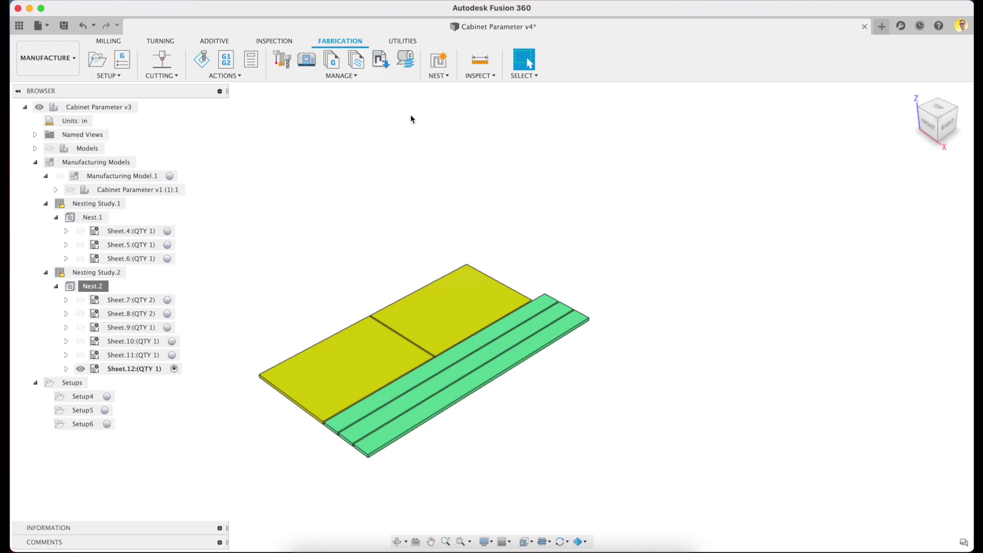
- In Component Sources, stop Component24:1 from rotating 180 degrees
left_click(386, 68)
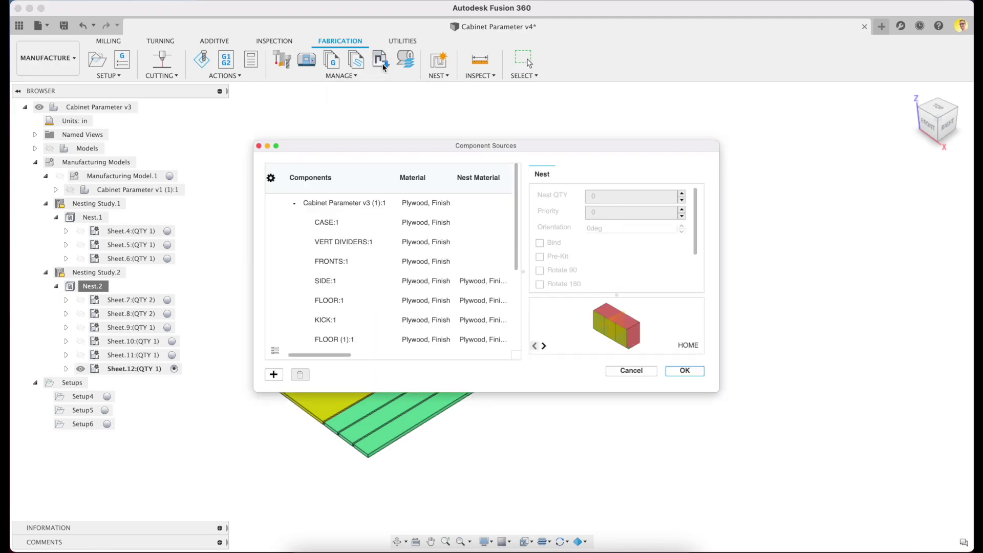
left_click_drag(717, 391, 810, 457)
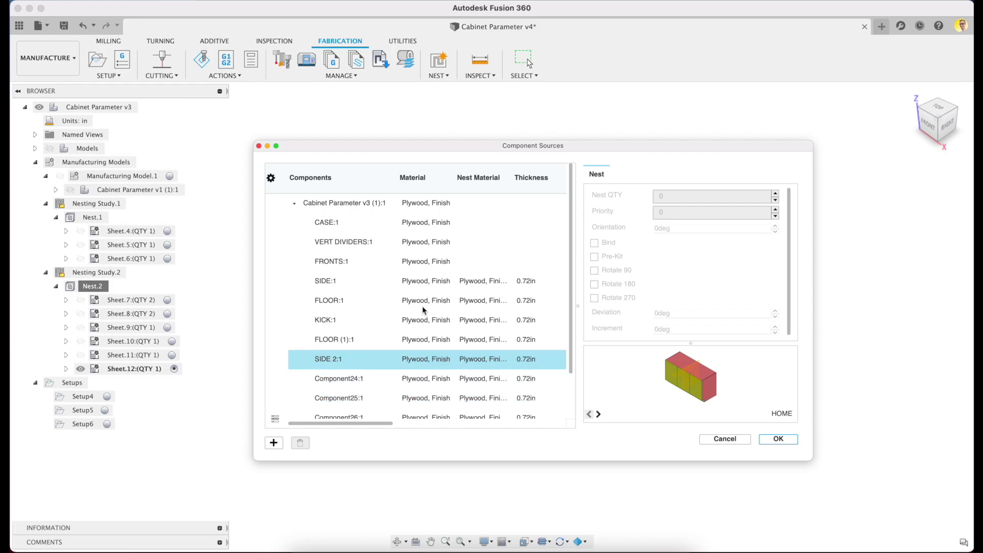
left_click(341, 225)
left_click(358, 257)
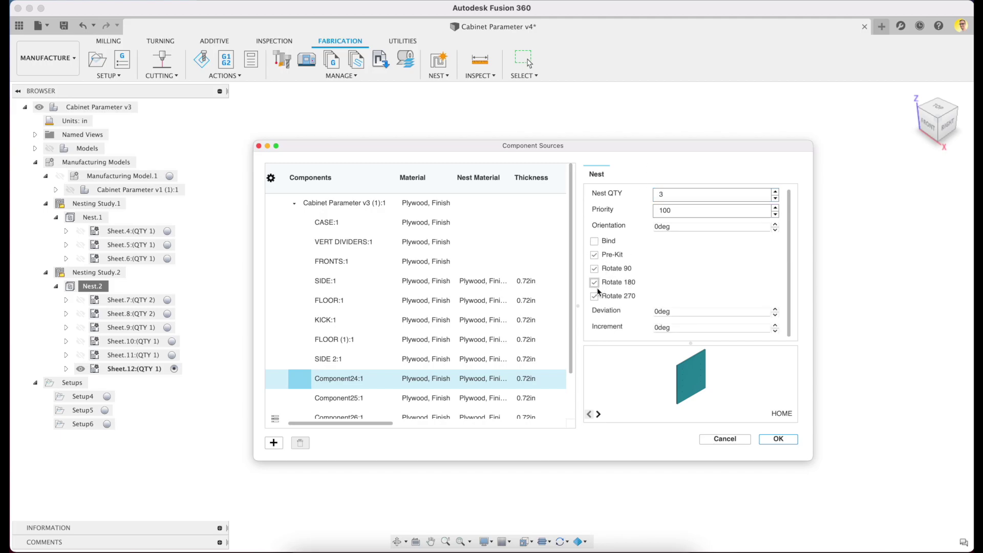
left_click(594, 282)
left_click(599, 415)
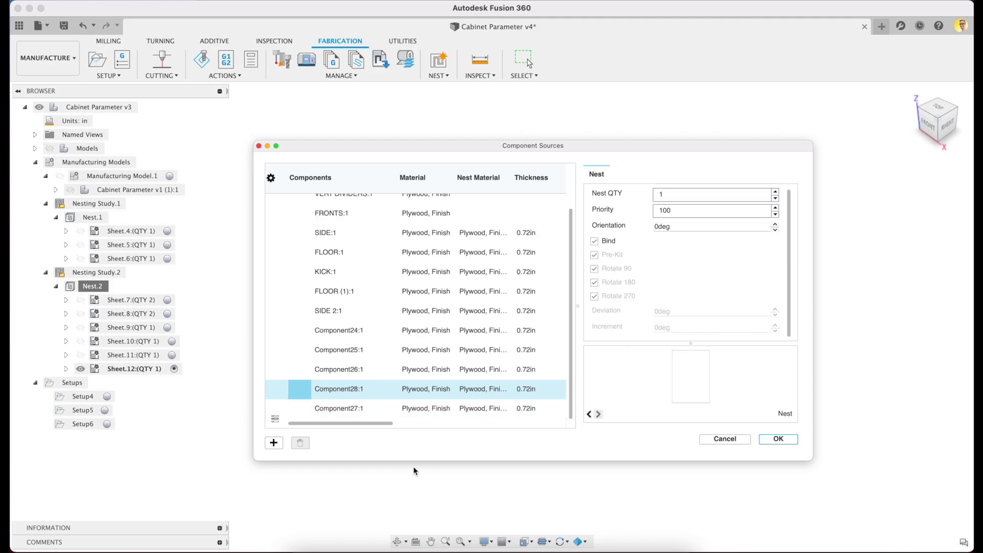
- Add the Box design as an additional nest source
left_click(273, 444)
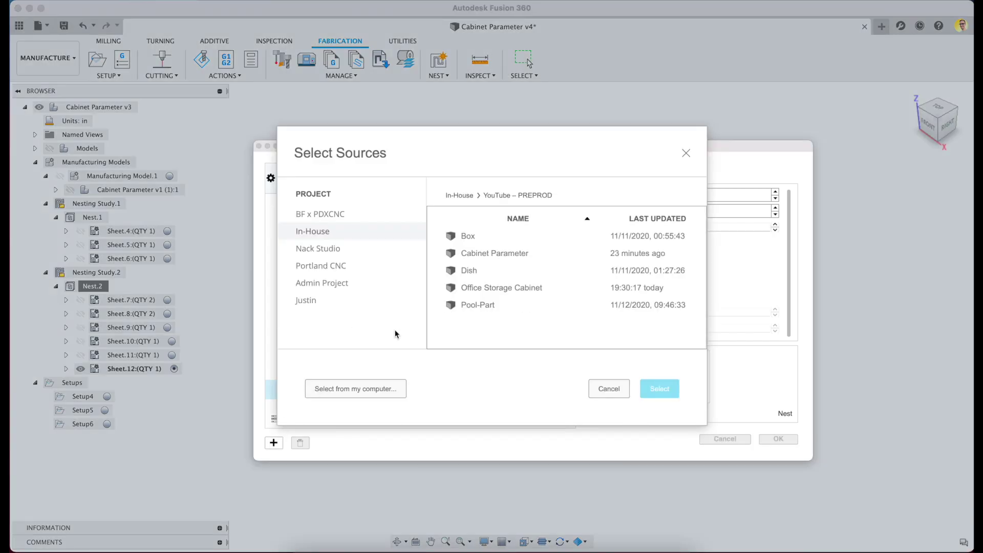
left_click(487, 236)
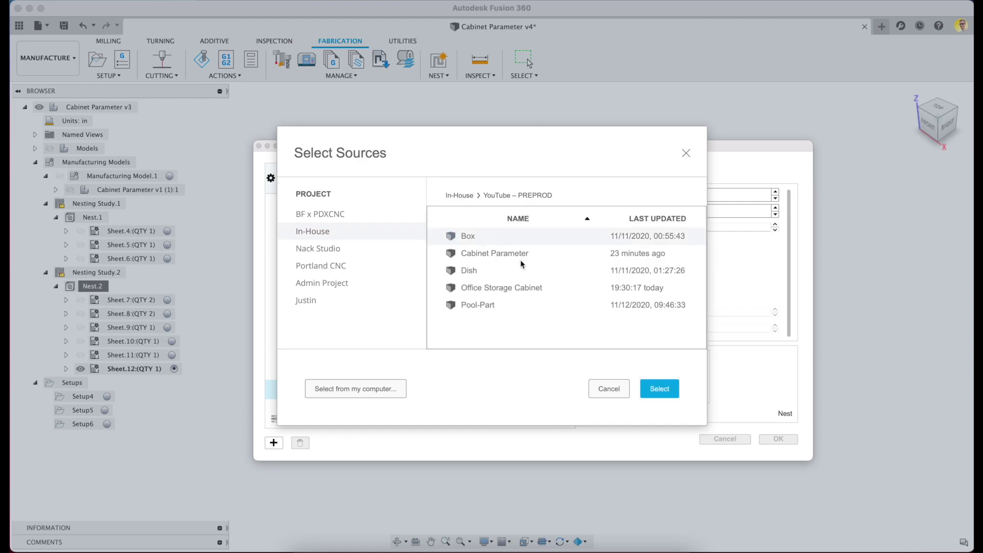
left_click(662, 390)
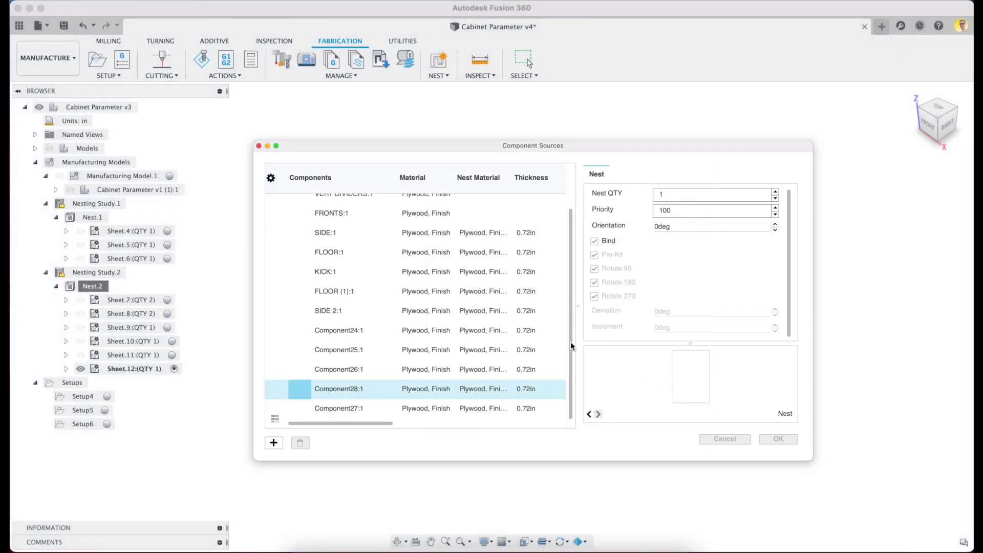
left_click(569, 404)
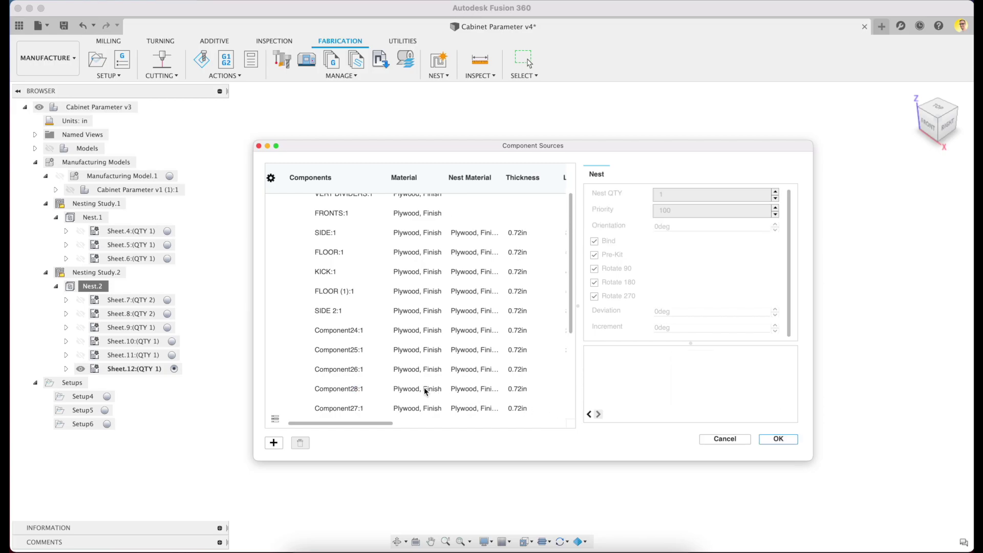
- Select Box v6:1's Component5:1 through Component10:1 as sources and confirm
scroll(547, 321, "down", 5)
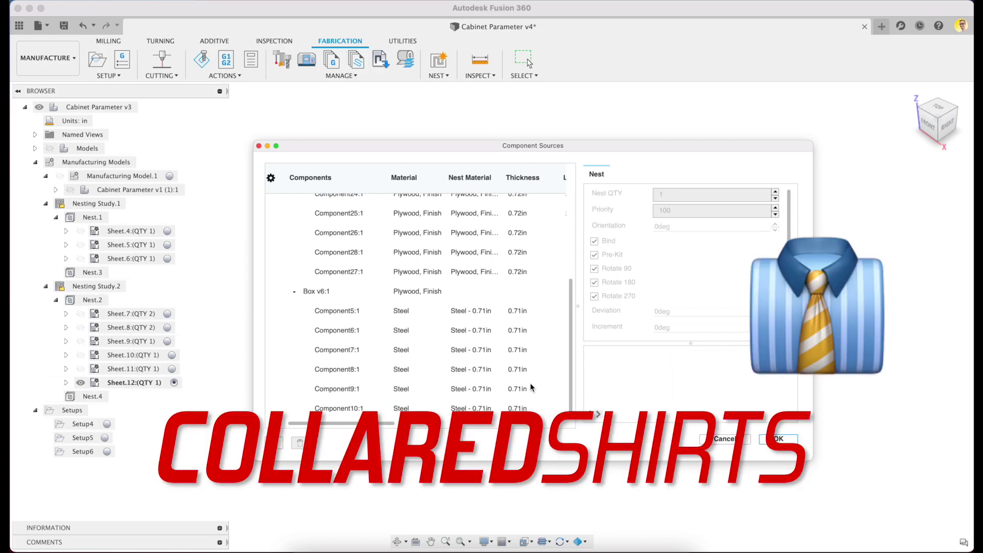
left_click(310, 294)
left_click(336, 312)
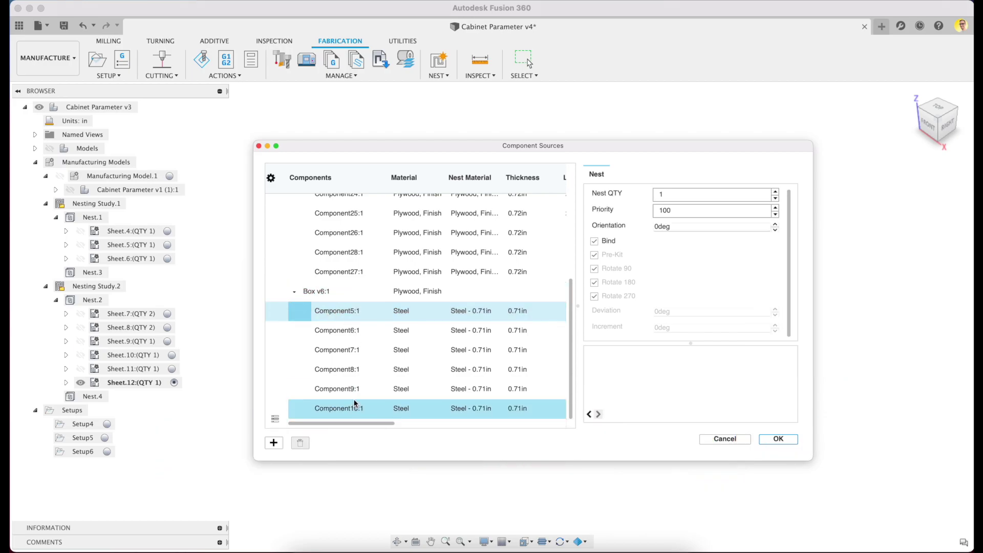
left_click(322, 407, "shift")
left_click(777, 438)
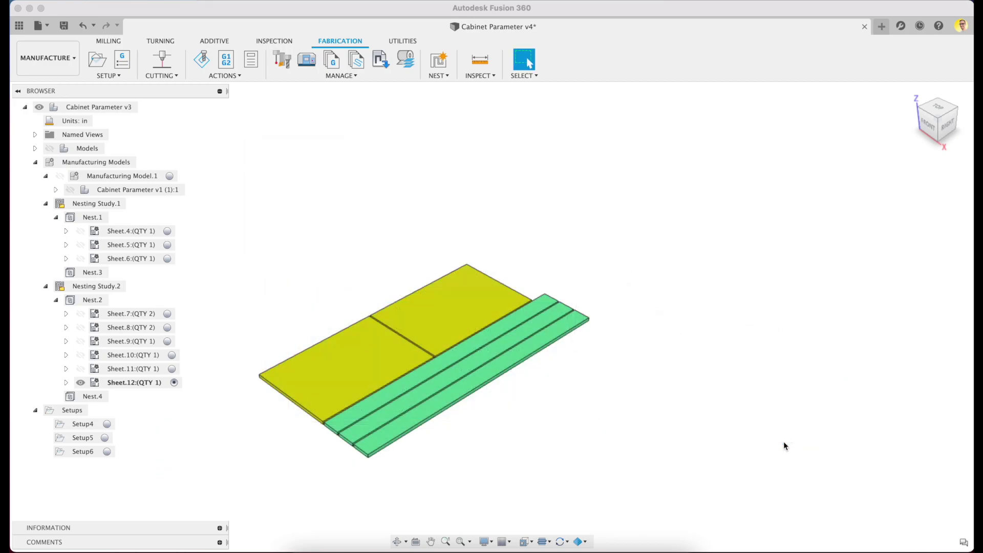
- Create Nesting Study.3 with the default shape settings
left_click(439, 62)
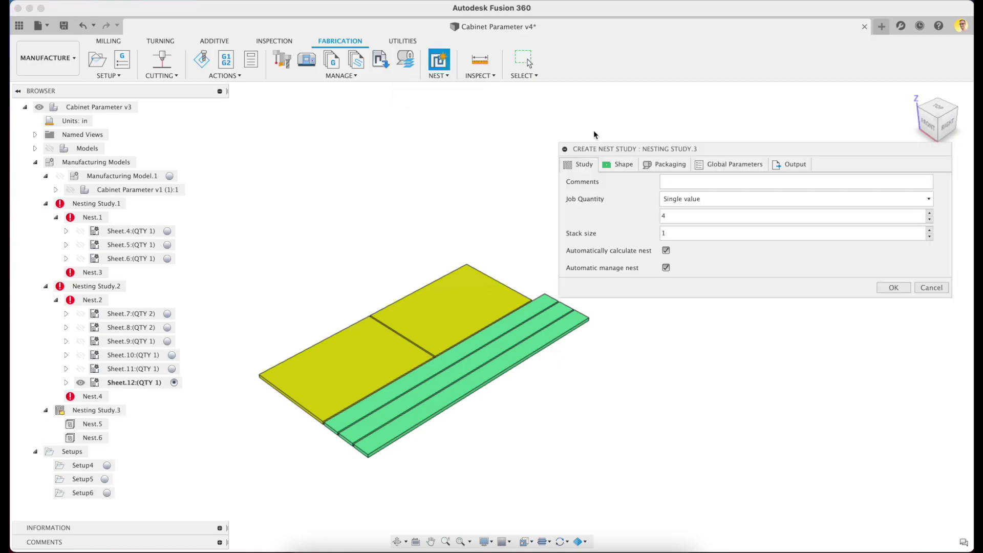
left_click(621, 163)
left_click_drag(594, 138, 439, 138)
left_click_drag(785, 335, 942, 480)
left_click(886, 471)
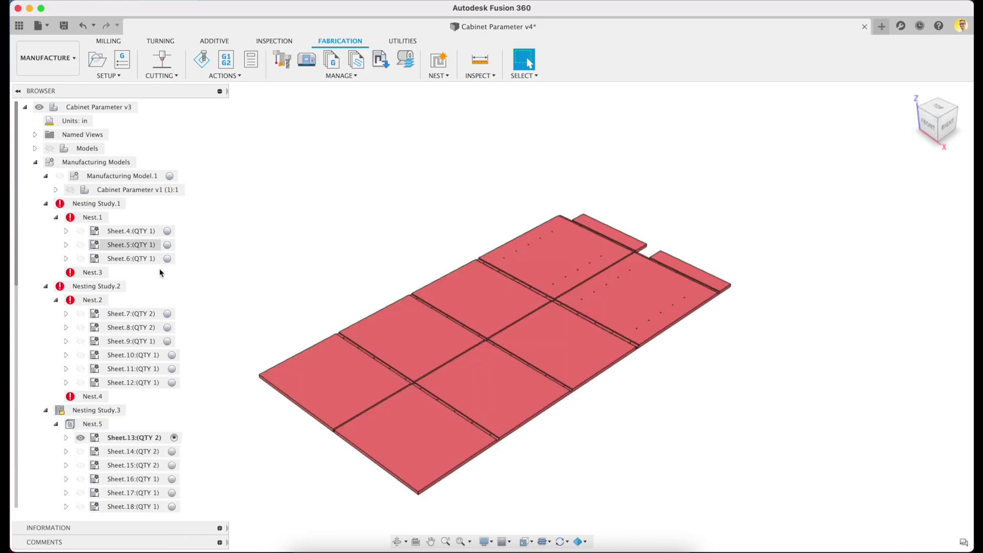
- Browse Nest.6's plate Sheets 20–25 and Nest.5's cabinet Sheet.13
left_click(45, 203)
left_click(46, 217)
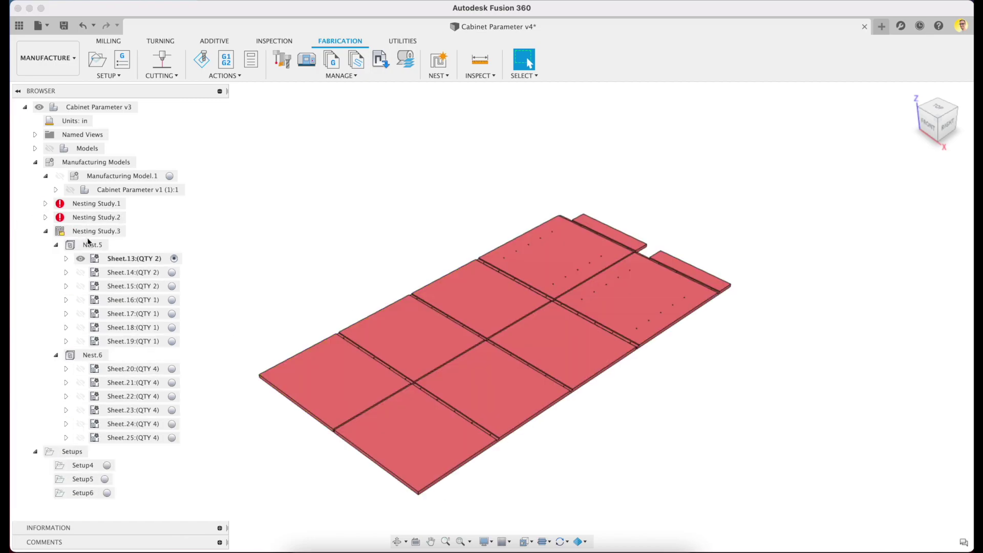
left_click(93, 245)
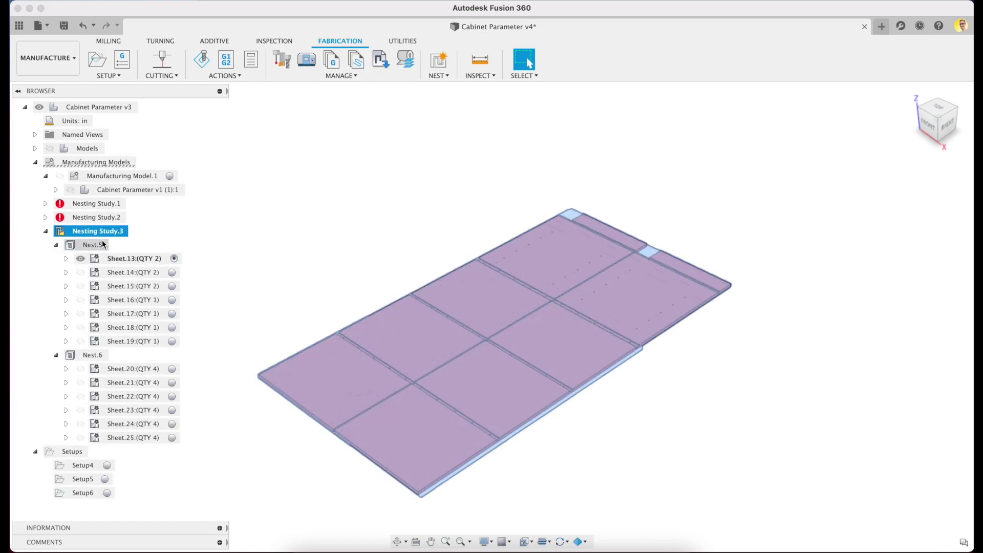
left_click(172, 368)
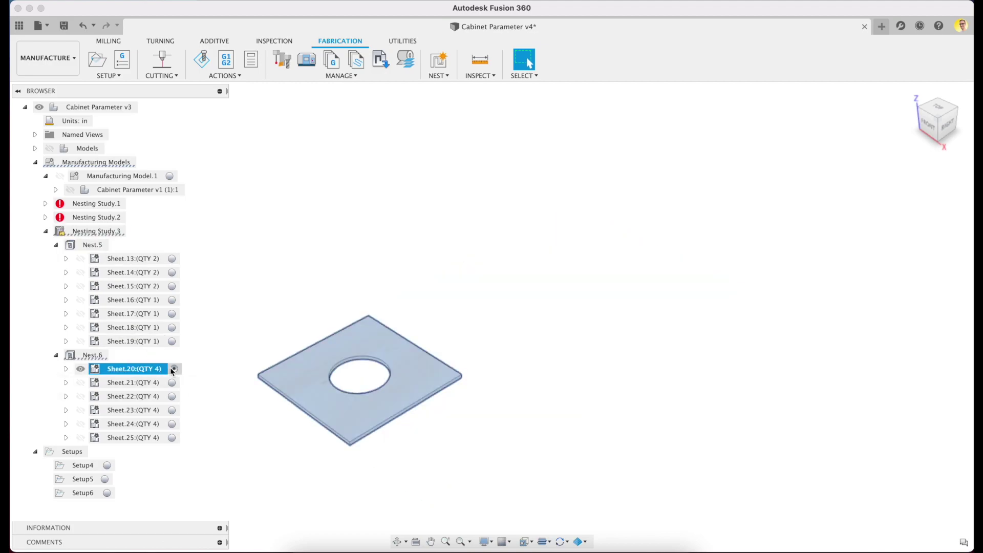
left_click(174, 383)
left_click(174, 410)
left_click(172, 424)
left_click(173, 437)
left_click(92, 354)
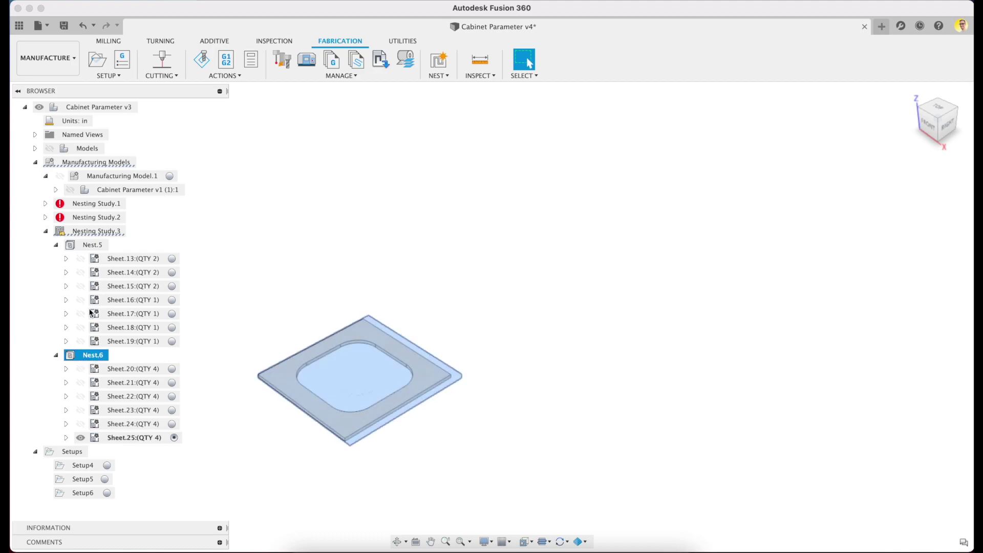
left_click(86, 244)
left_click(174, 258)
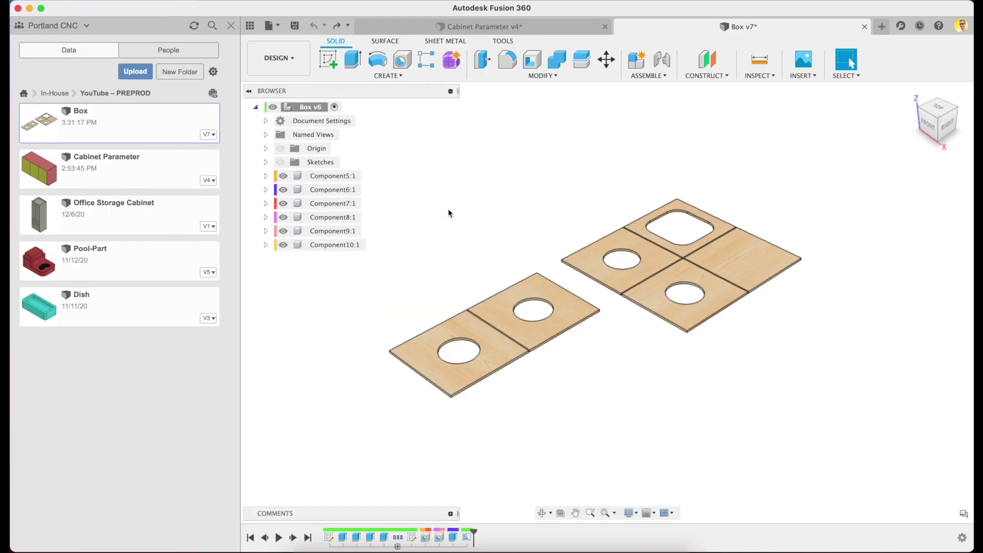
- Set the Box design's ply parameter to 0.72 and save a new version
key("ctrl+p")
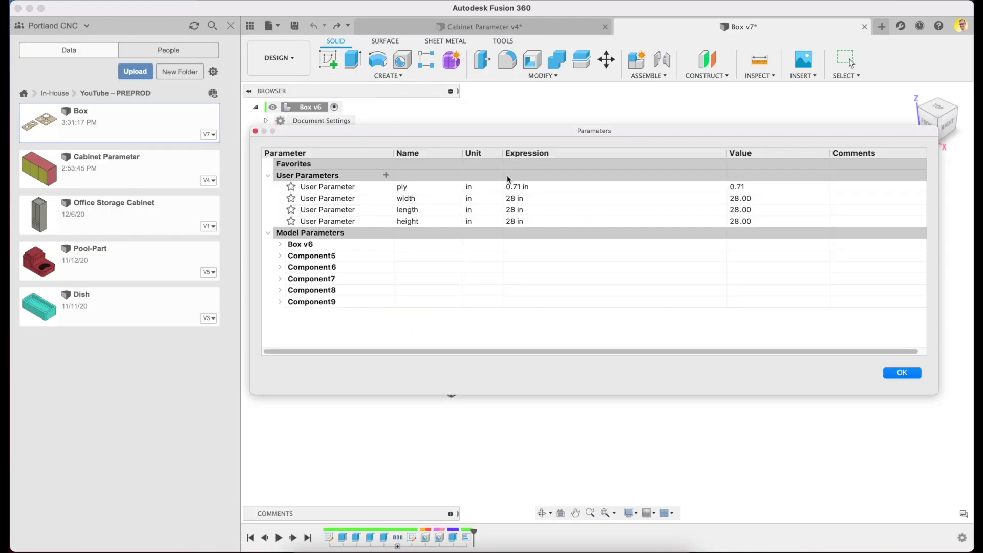
double_click(517, 187)
type("0.72")
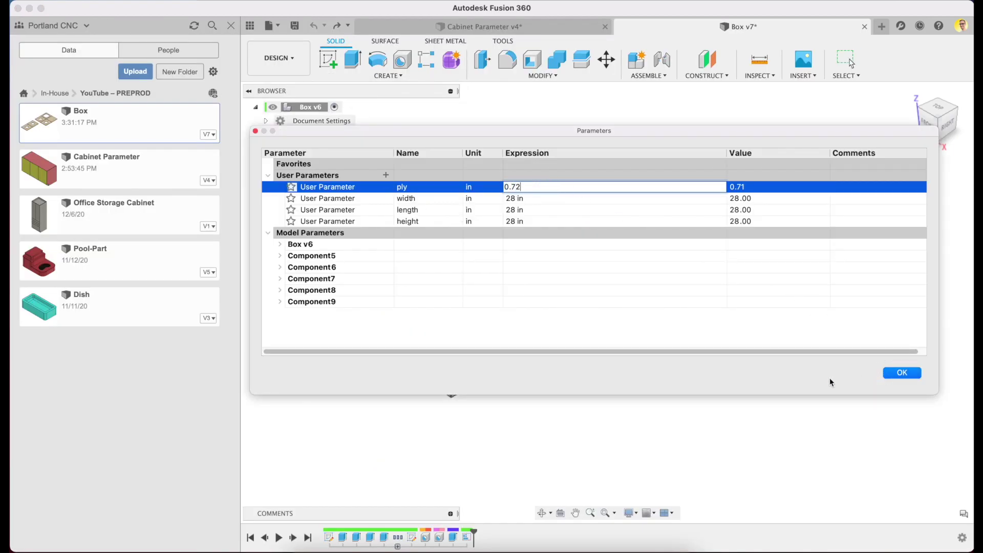
left_click(901, 372)
left_click(295, 25)
key("Return")
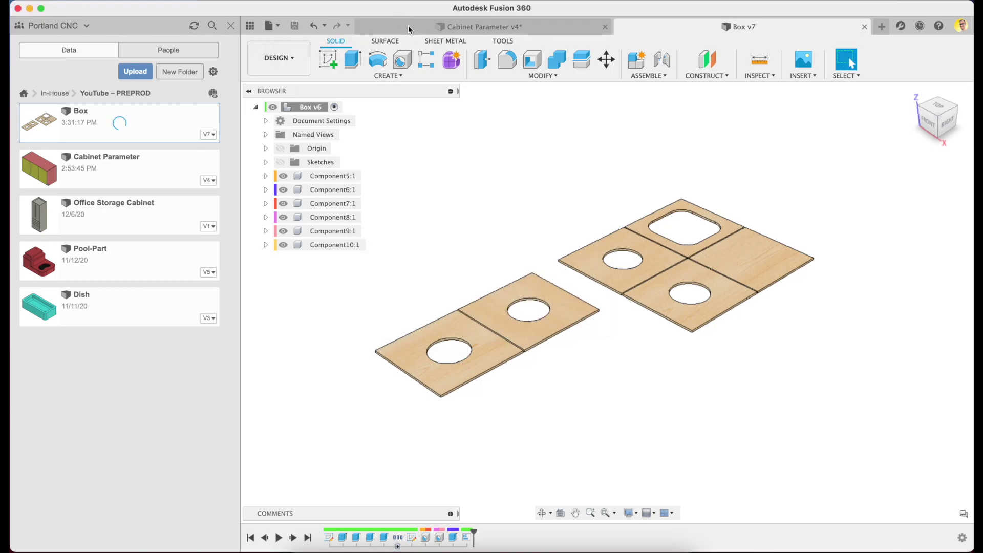
- Update Cabinet Parameter's Box v6 reference to the latest version and regenerate Nesting Study.3
left_click(408, 26)
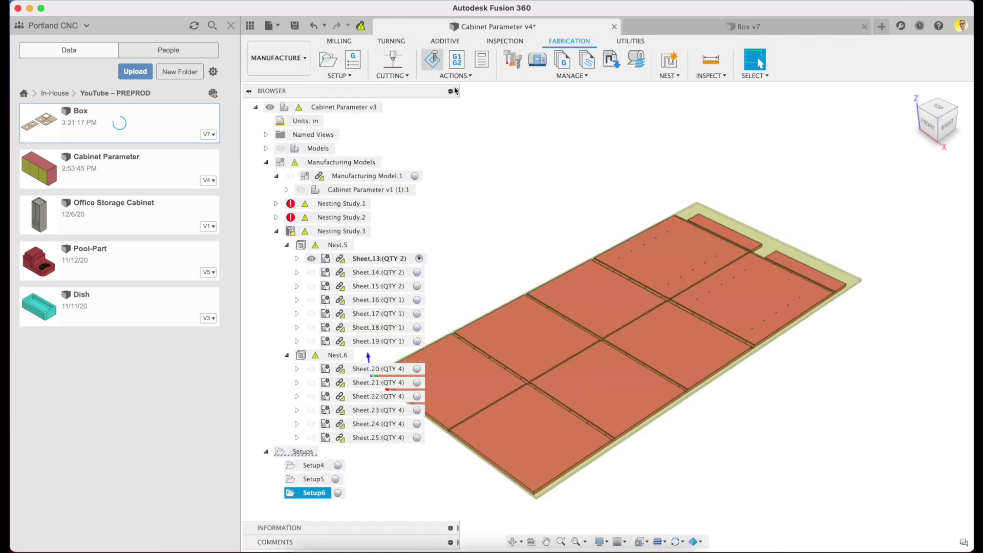
left_click(361, 25)
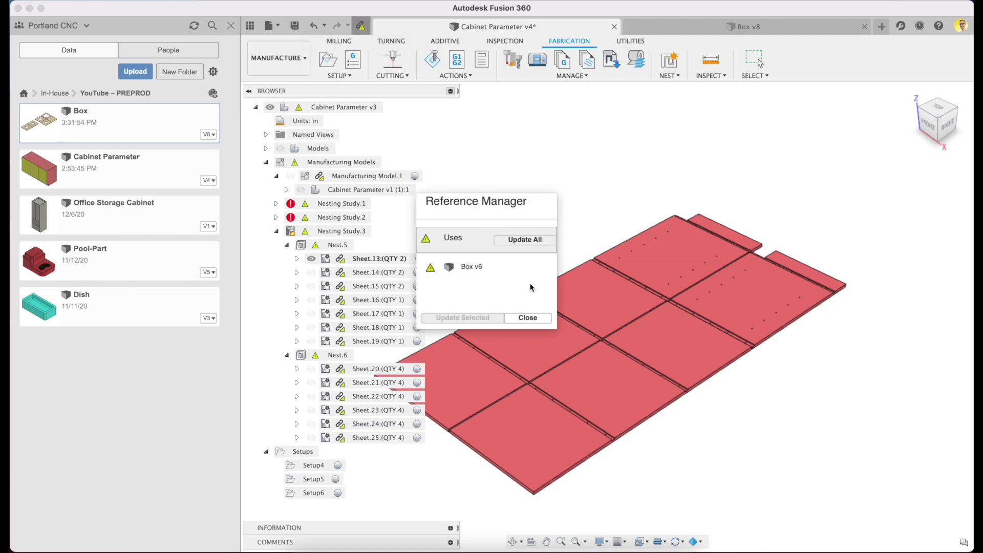
left_click(471, 267)
left_click(518, 317)
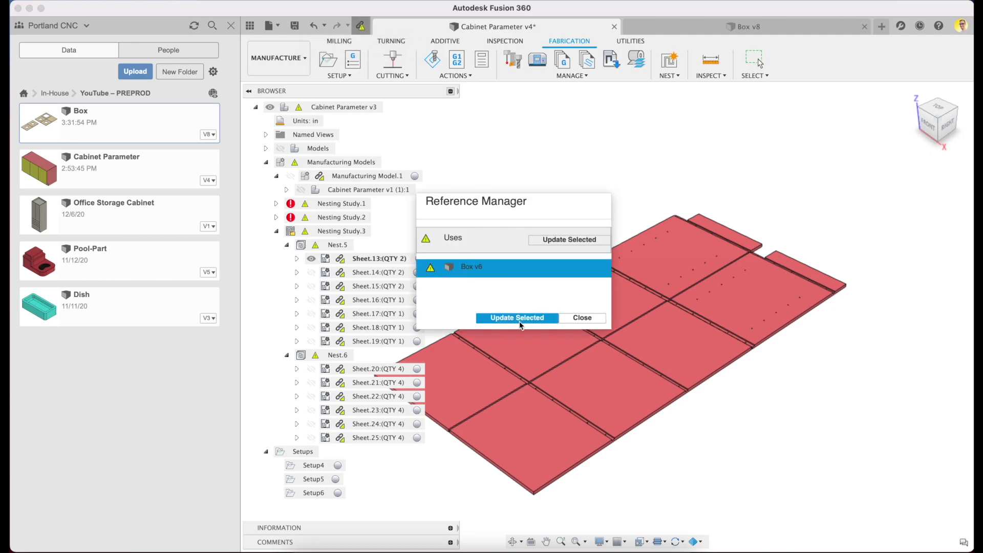
left_click(559, 317)
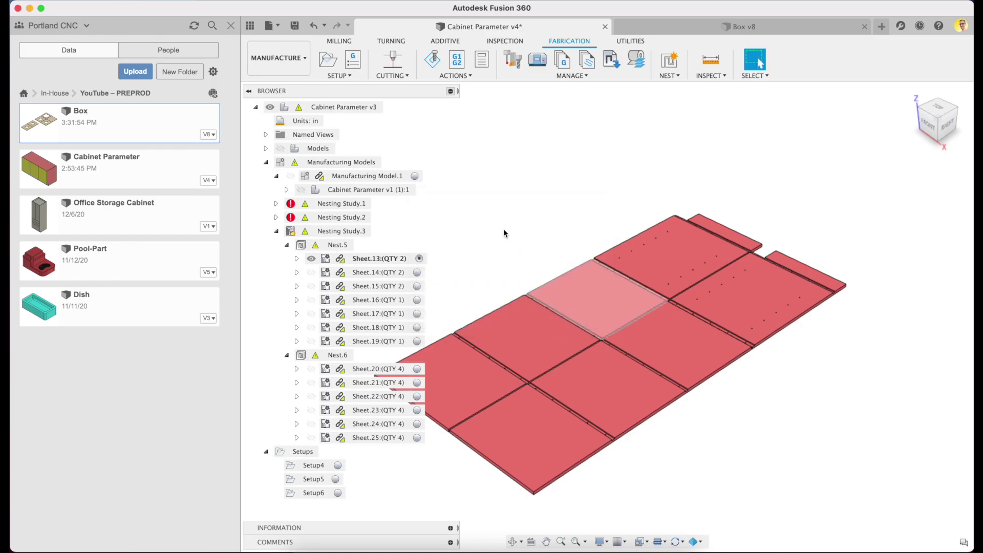
right_click(321, 234)
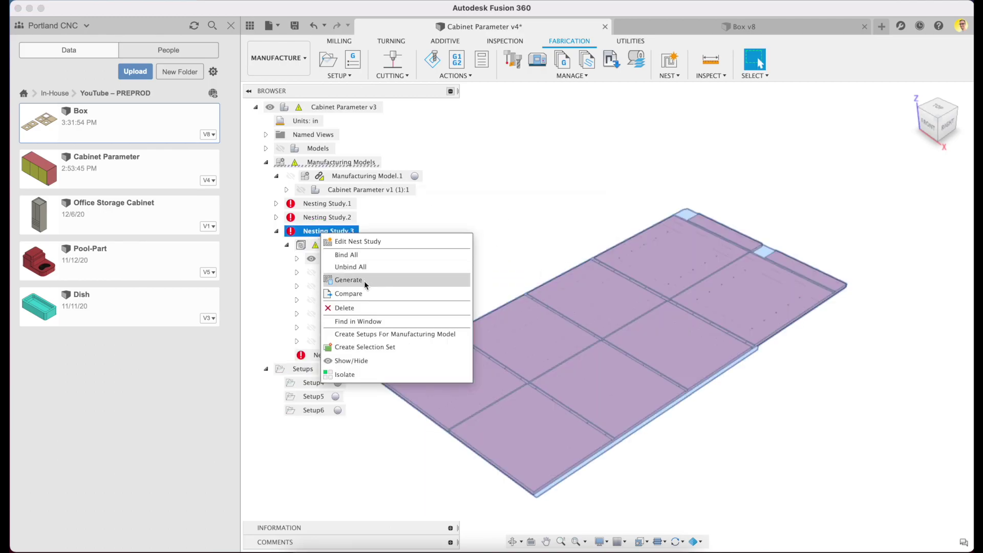
left_click(349, 280)
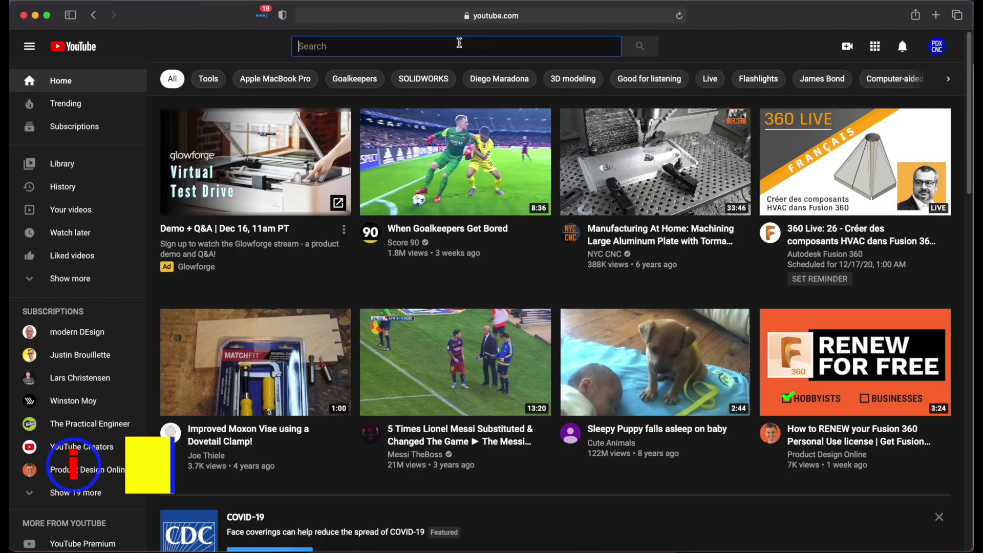
- Search YouTube for 'product design online' and open that channel's page
type("product design online")
key("Return")
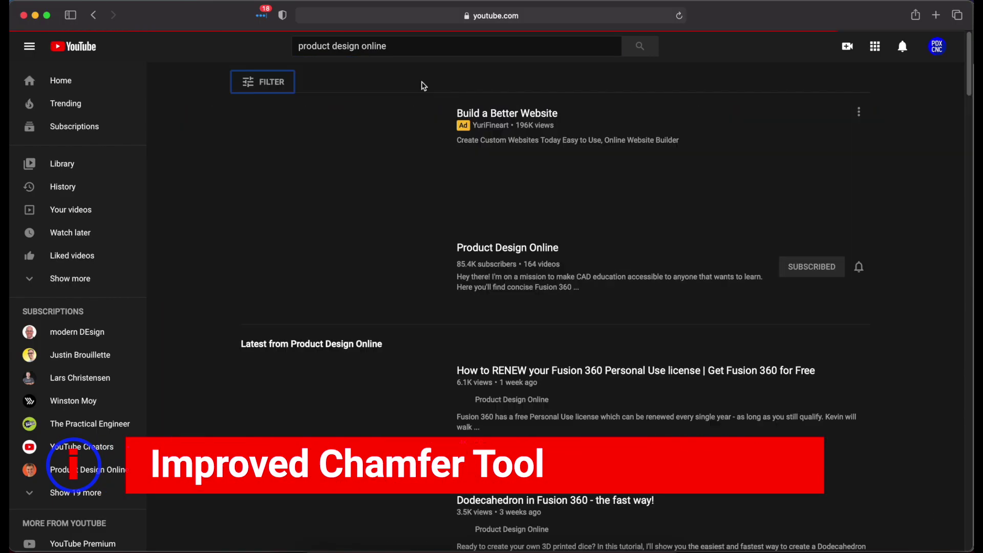
left_click(502, 246)
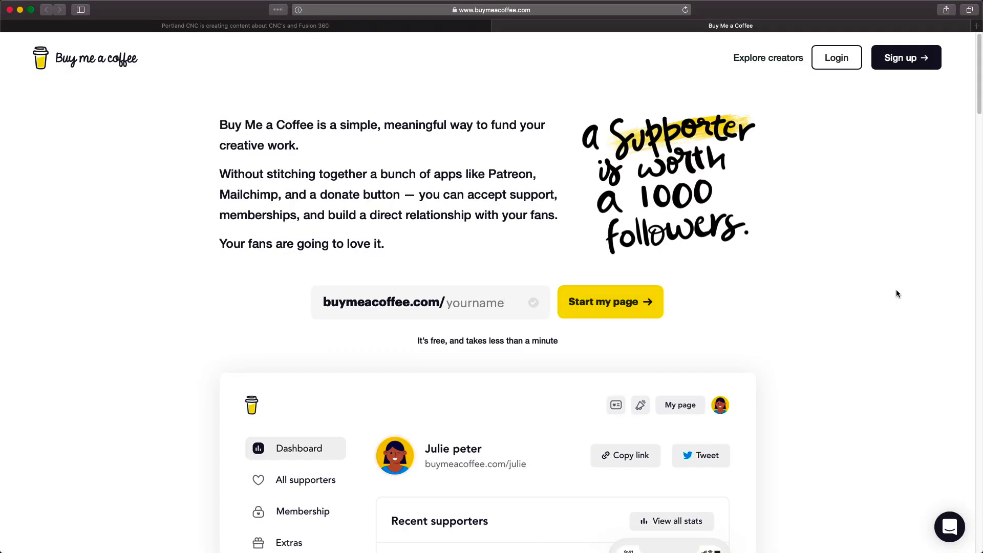
- On Portland CNC's support form, try 3 and 5 coffees, then settle on one $5 coffee
scroll(896, 293, "down", 6)
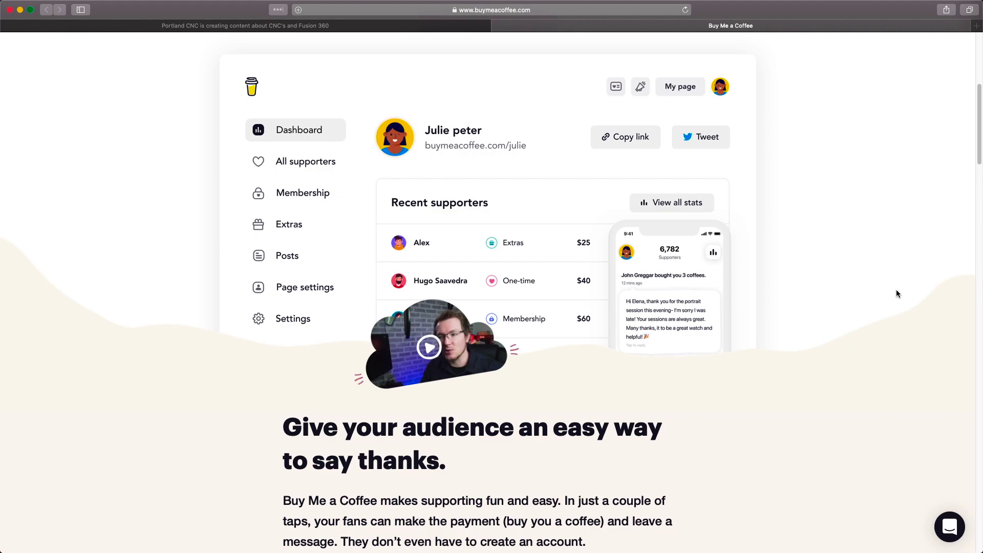
scroll(896, 294, "down", 3)
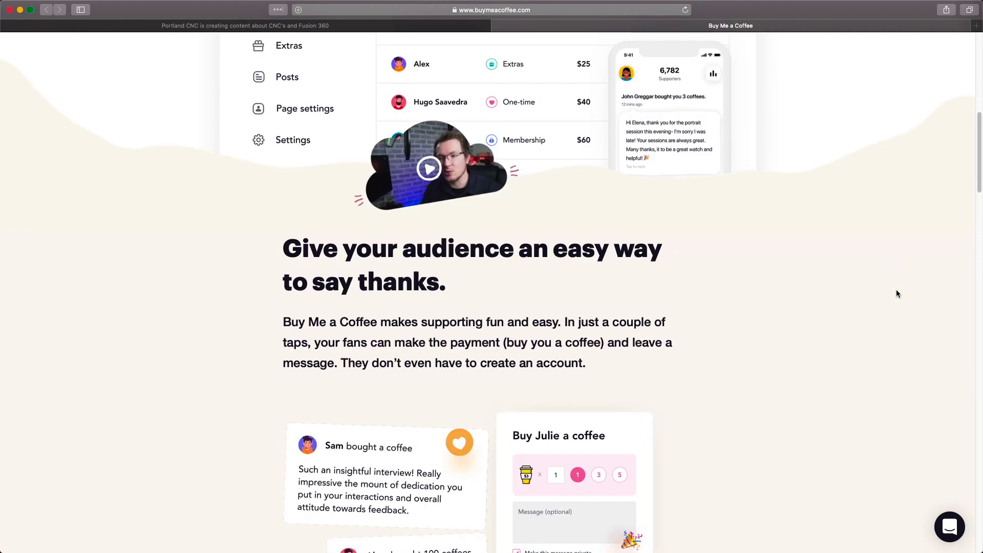
scroll(896, 293, "down", 3)
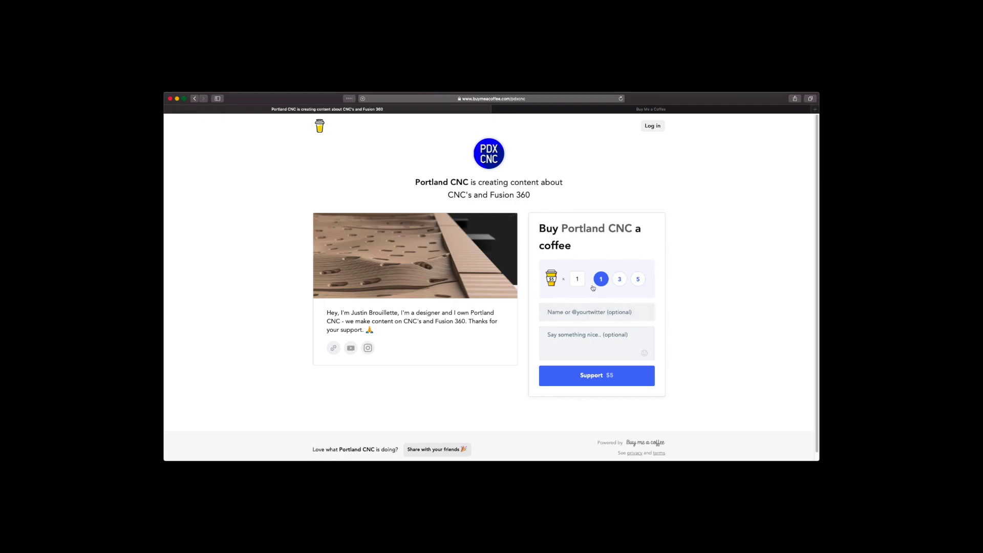
left_click(619, 279)
left_click(638, 279)
left_click(603, 281)
- Enter the supporter's name and start the message 'Love the Youtube content!'
type("Ben")
key("Tab")
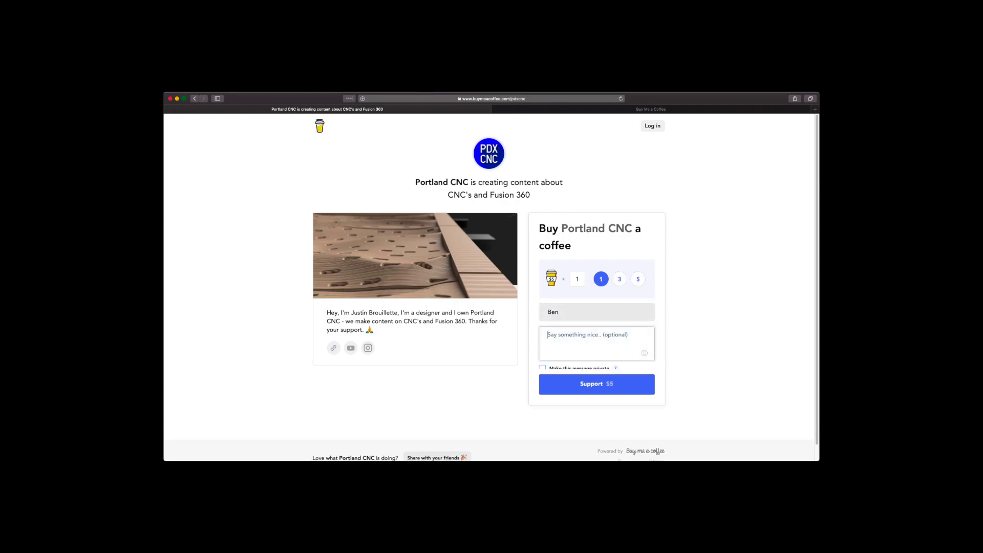
type("Love the Youtube content!")
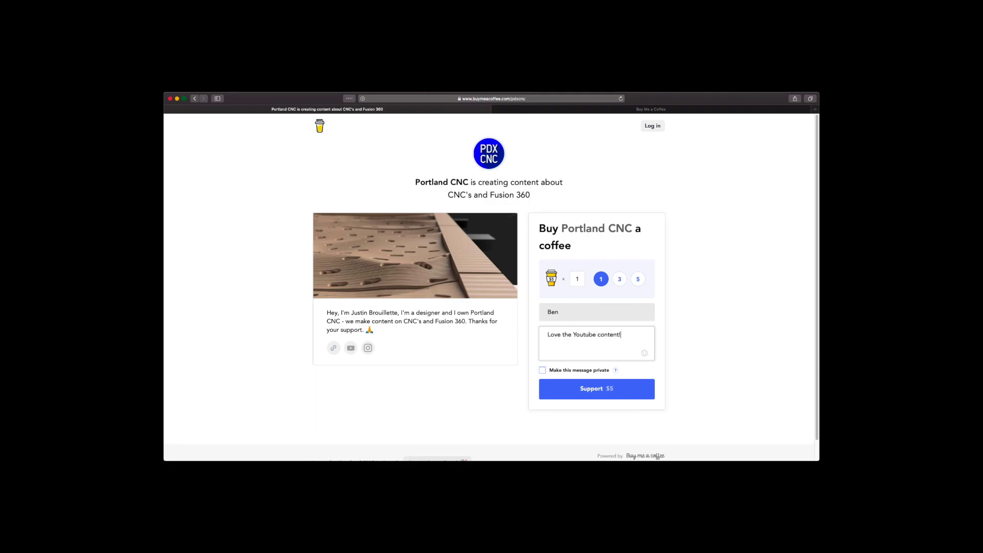